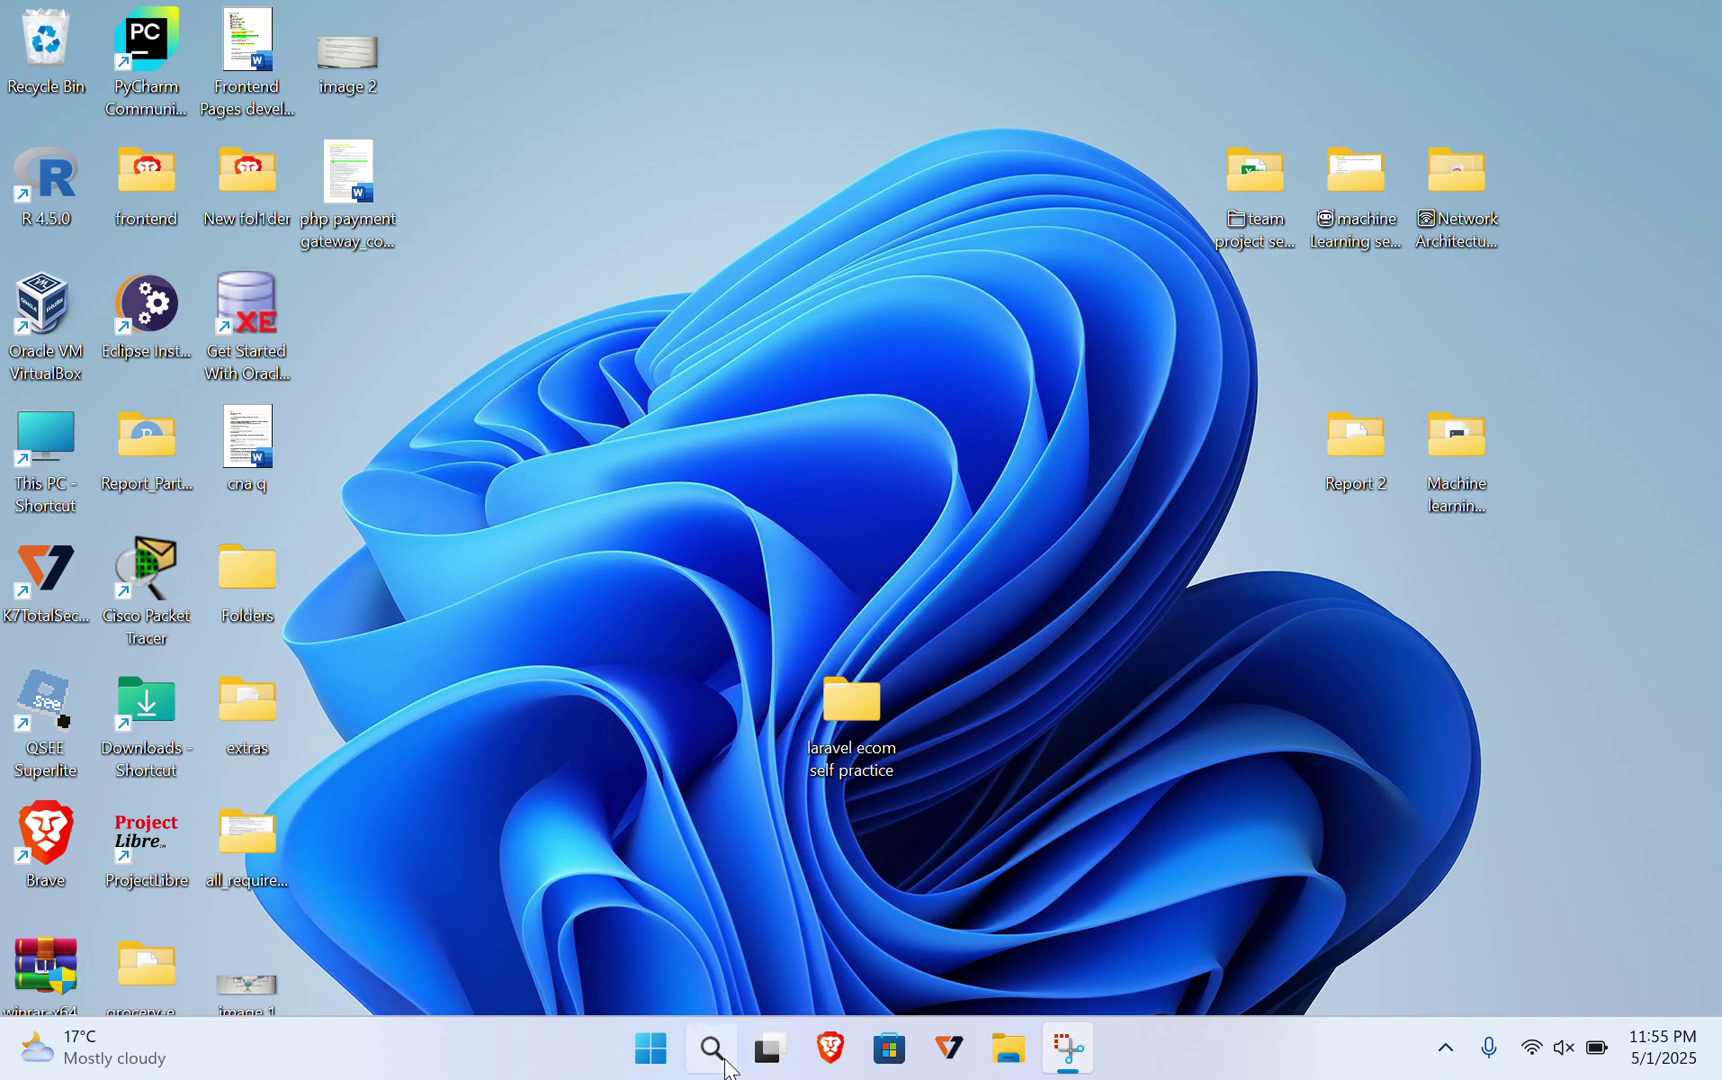
Run php -v in Command Prompt to confirm system PHP 8.4.4, then close it
click(722, 1062)
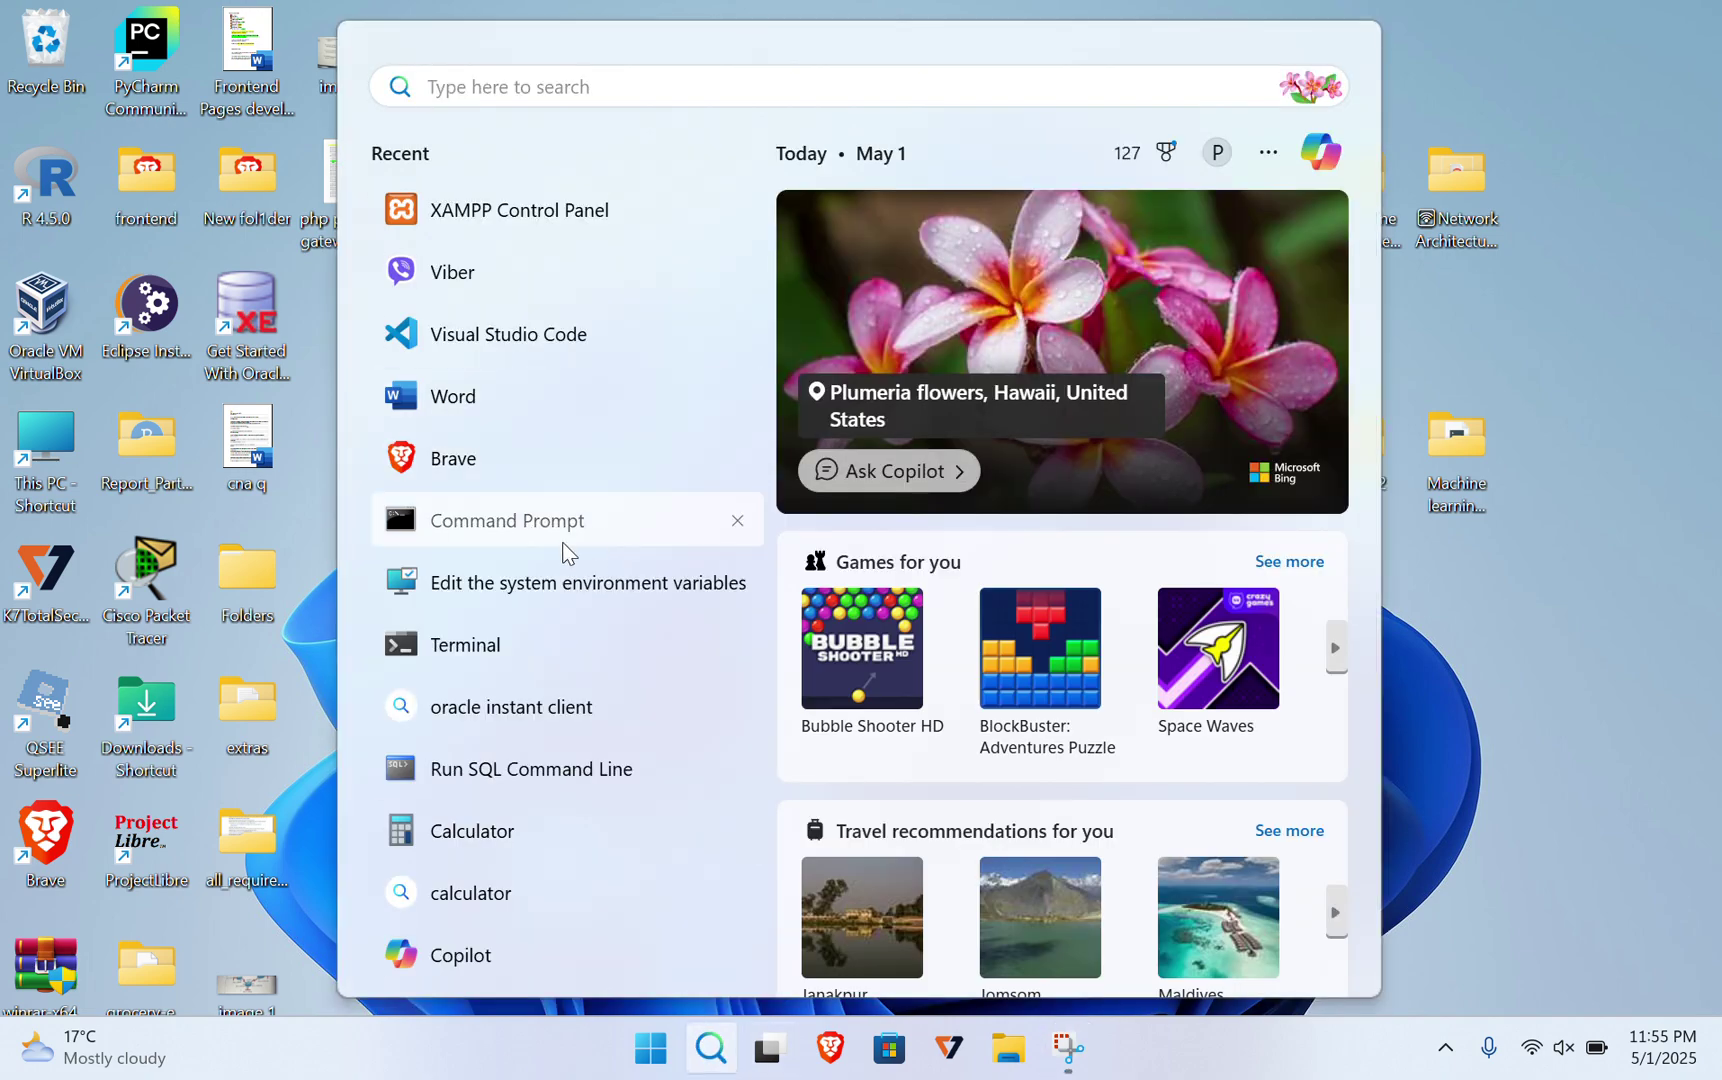
click(563, 545)
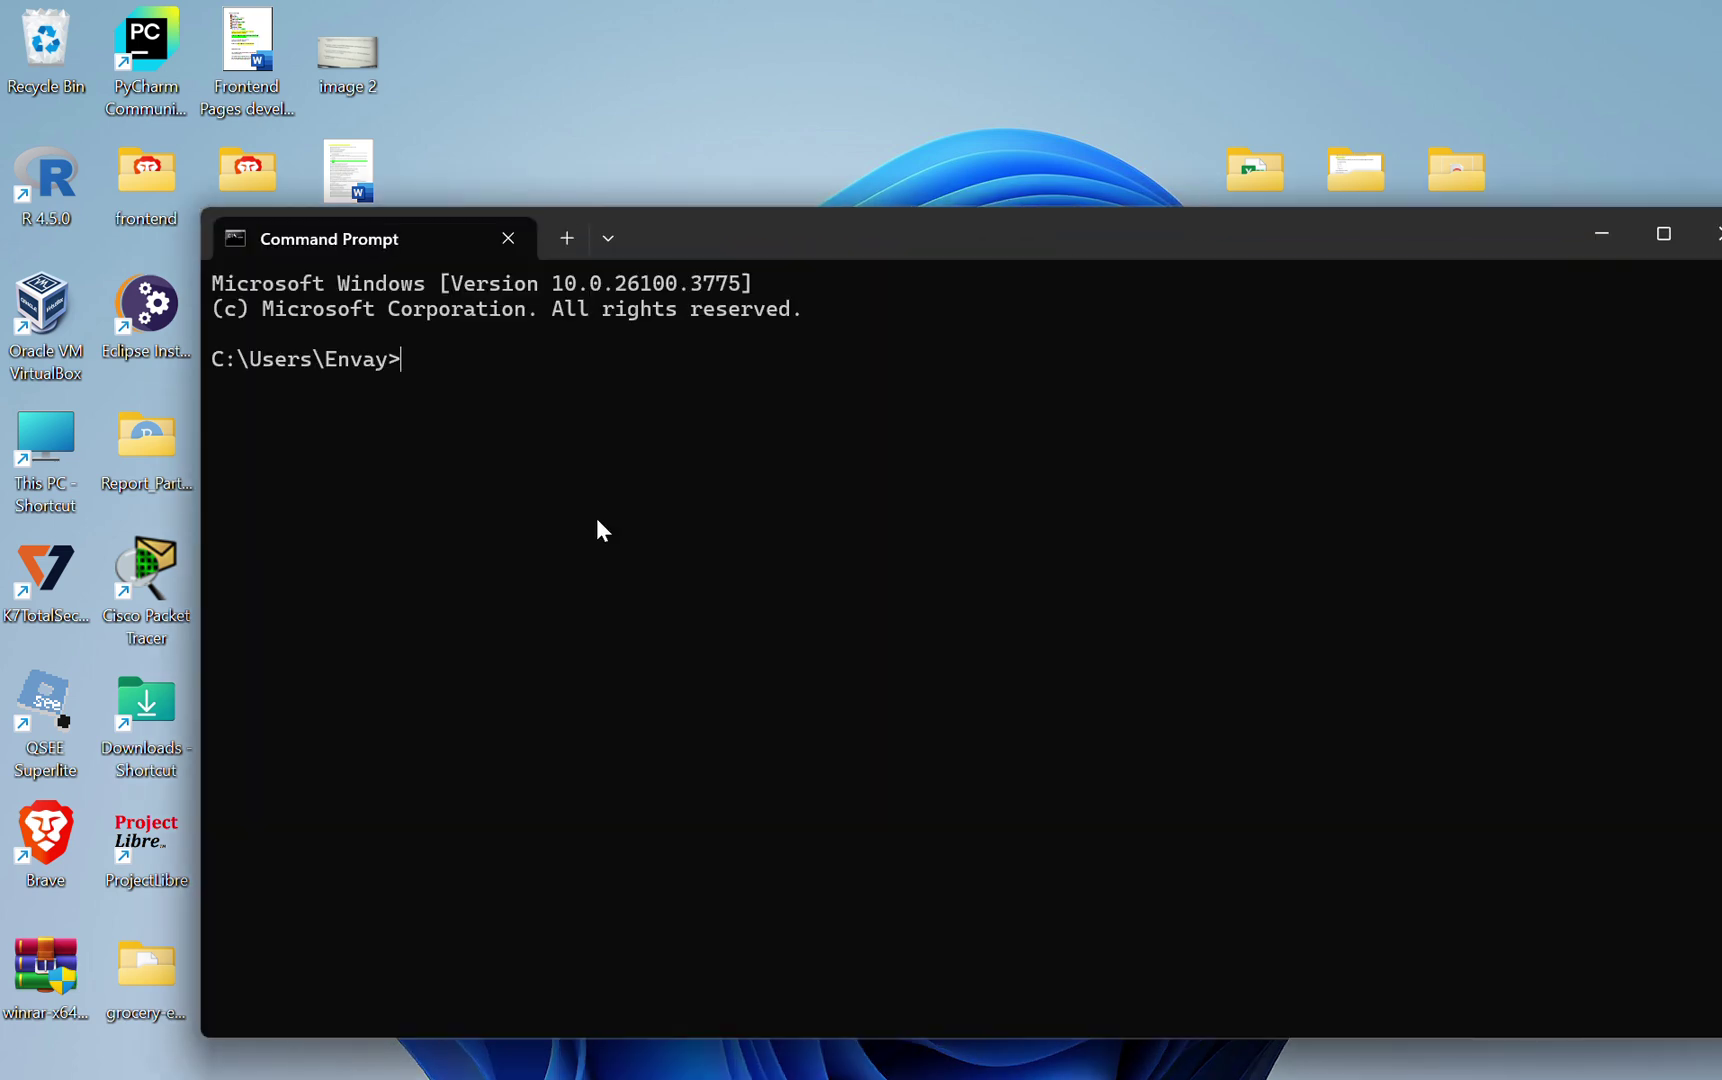
text(php -)
text(v)
key(Return)
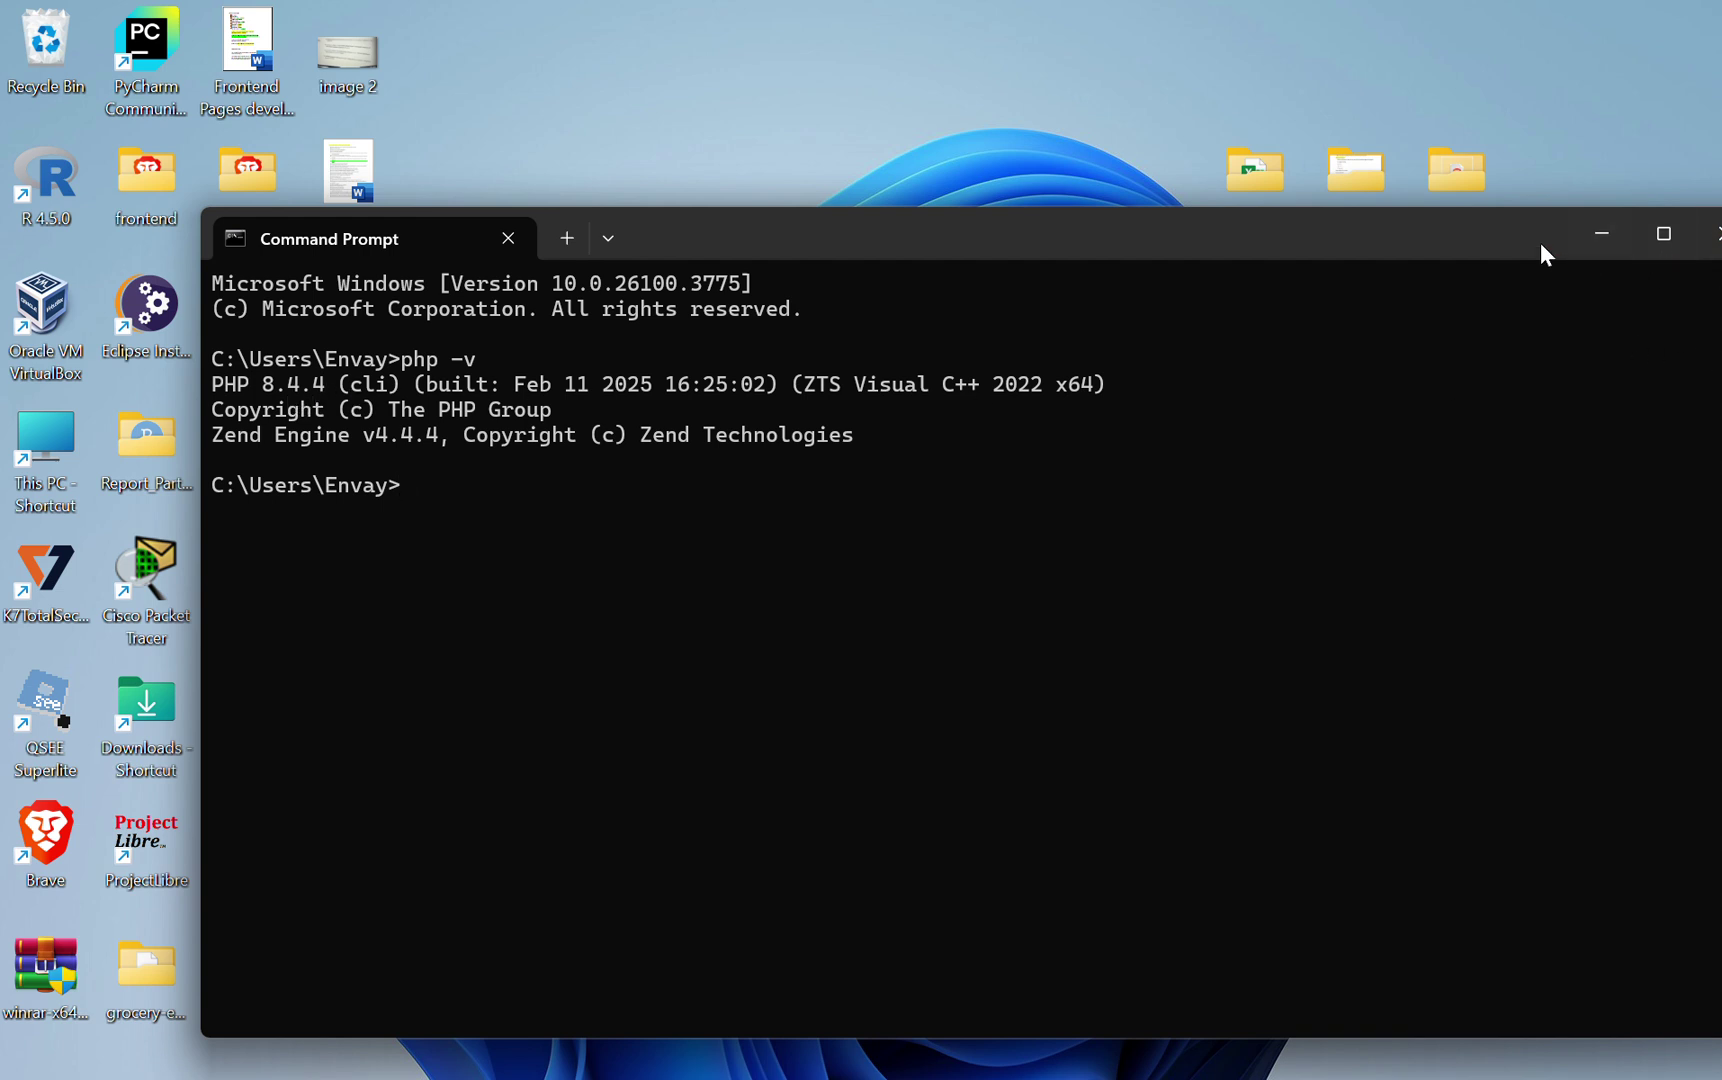
drag(1540, 255, 1256, 238)
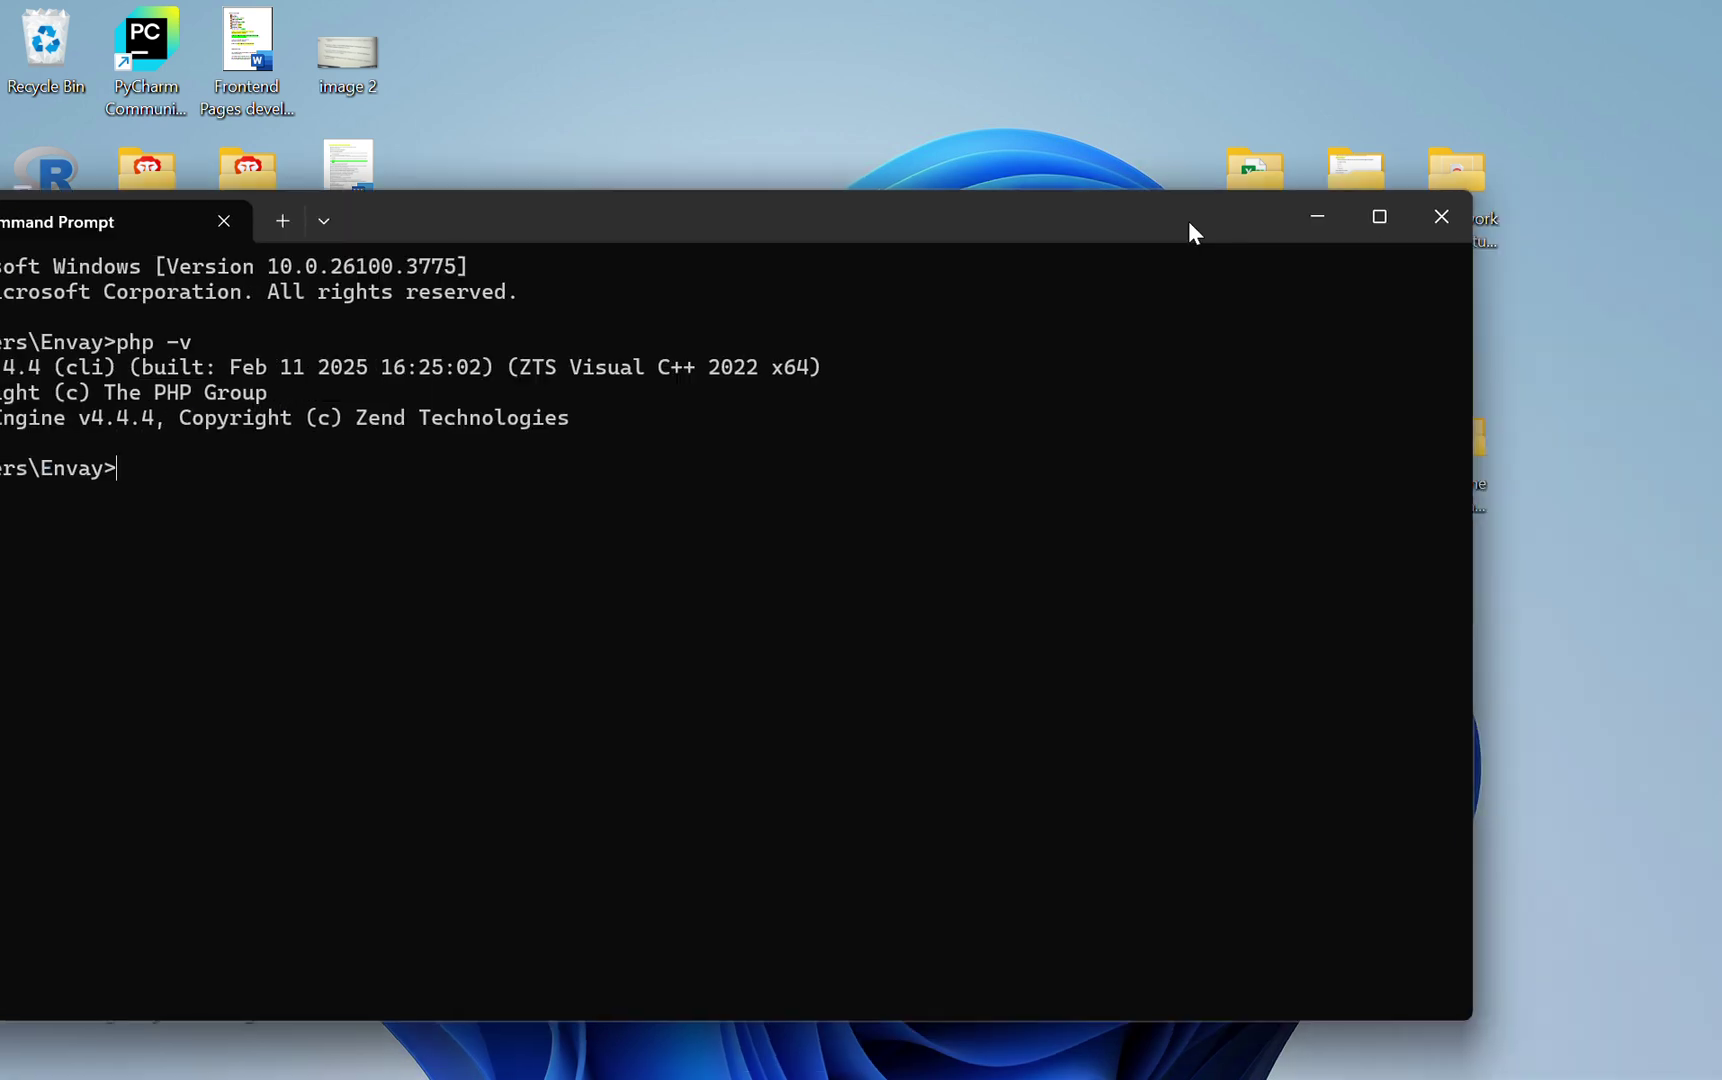
click(1437, 218)
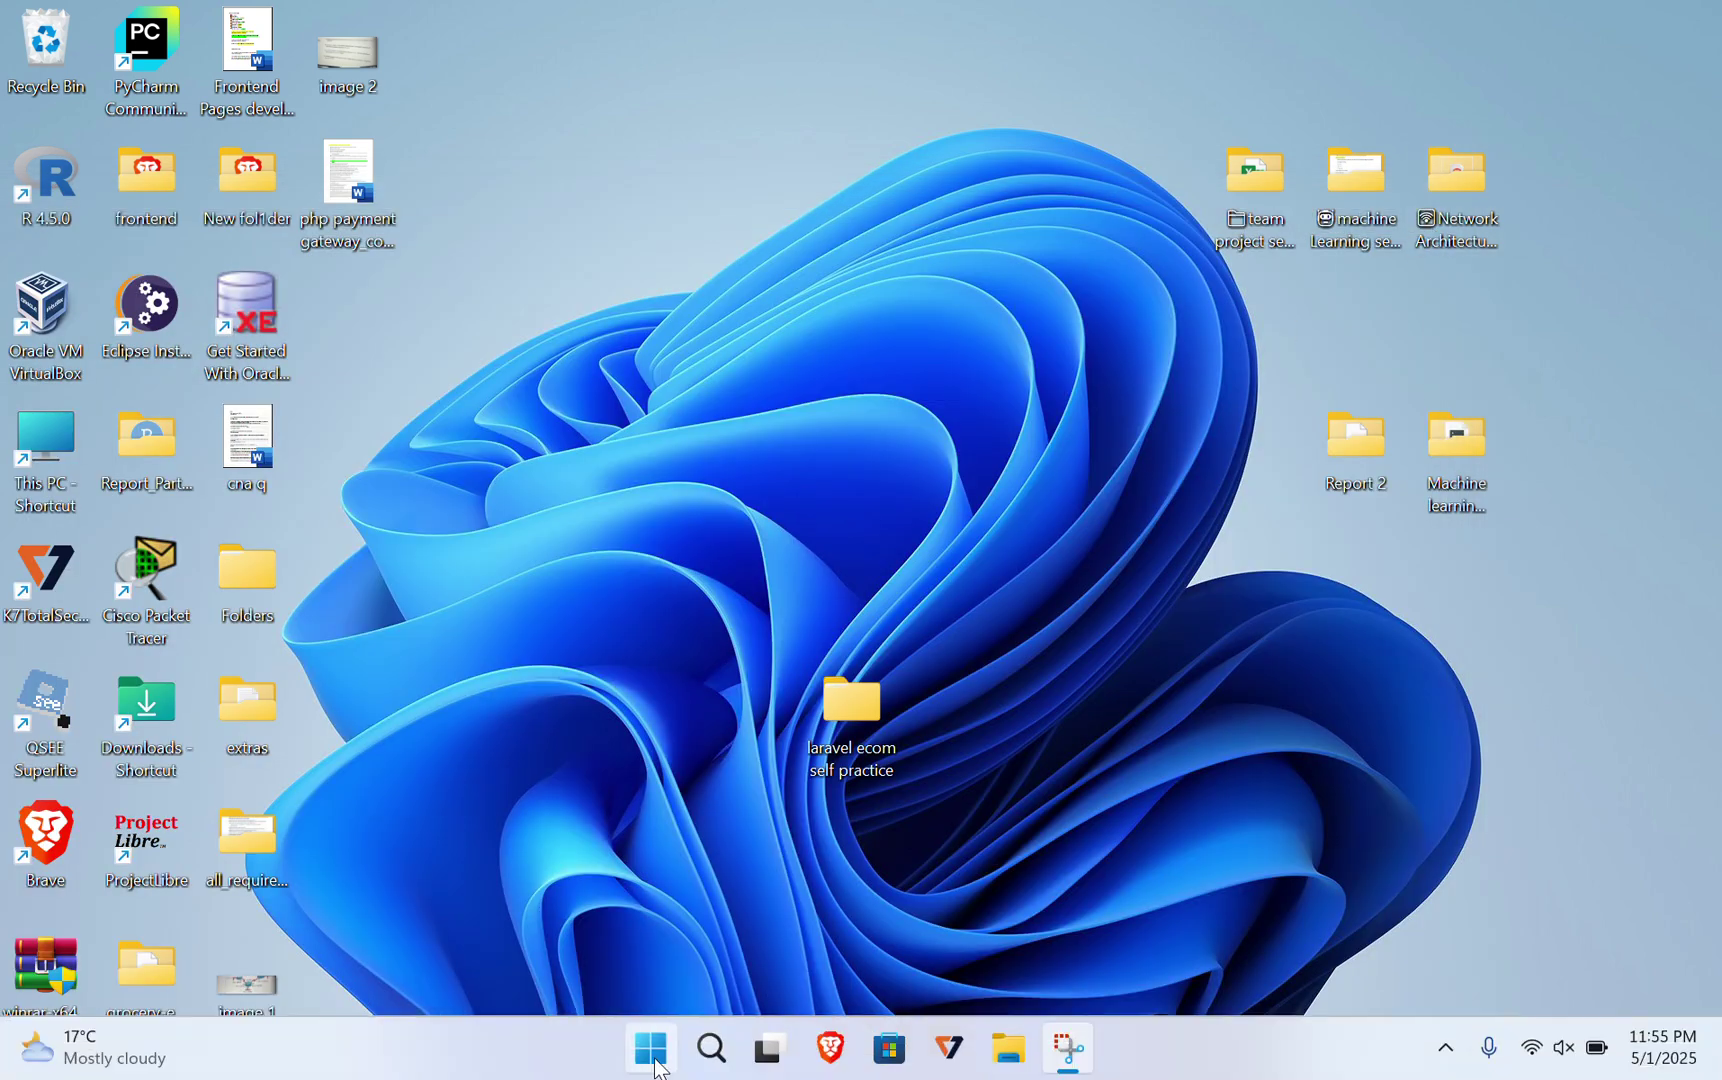
Launch XAMPP Control Panel, see its shell report PHP 8.1.25 with php -v, then close both windows
click(712, 1048)
text(x)
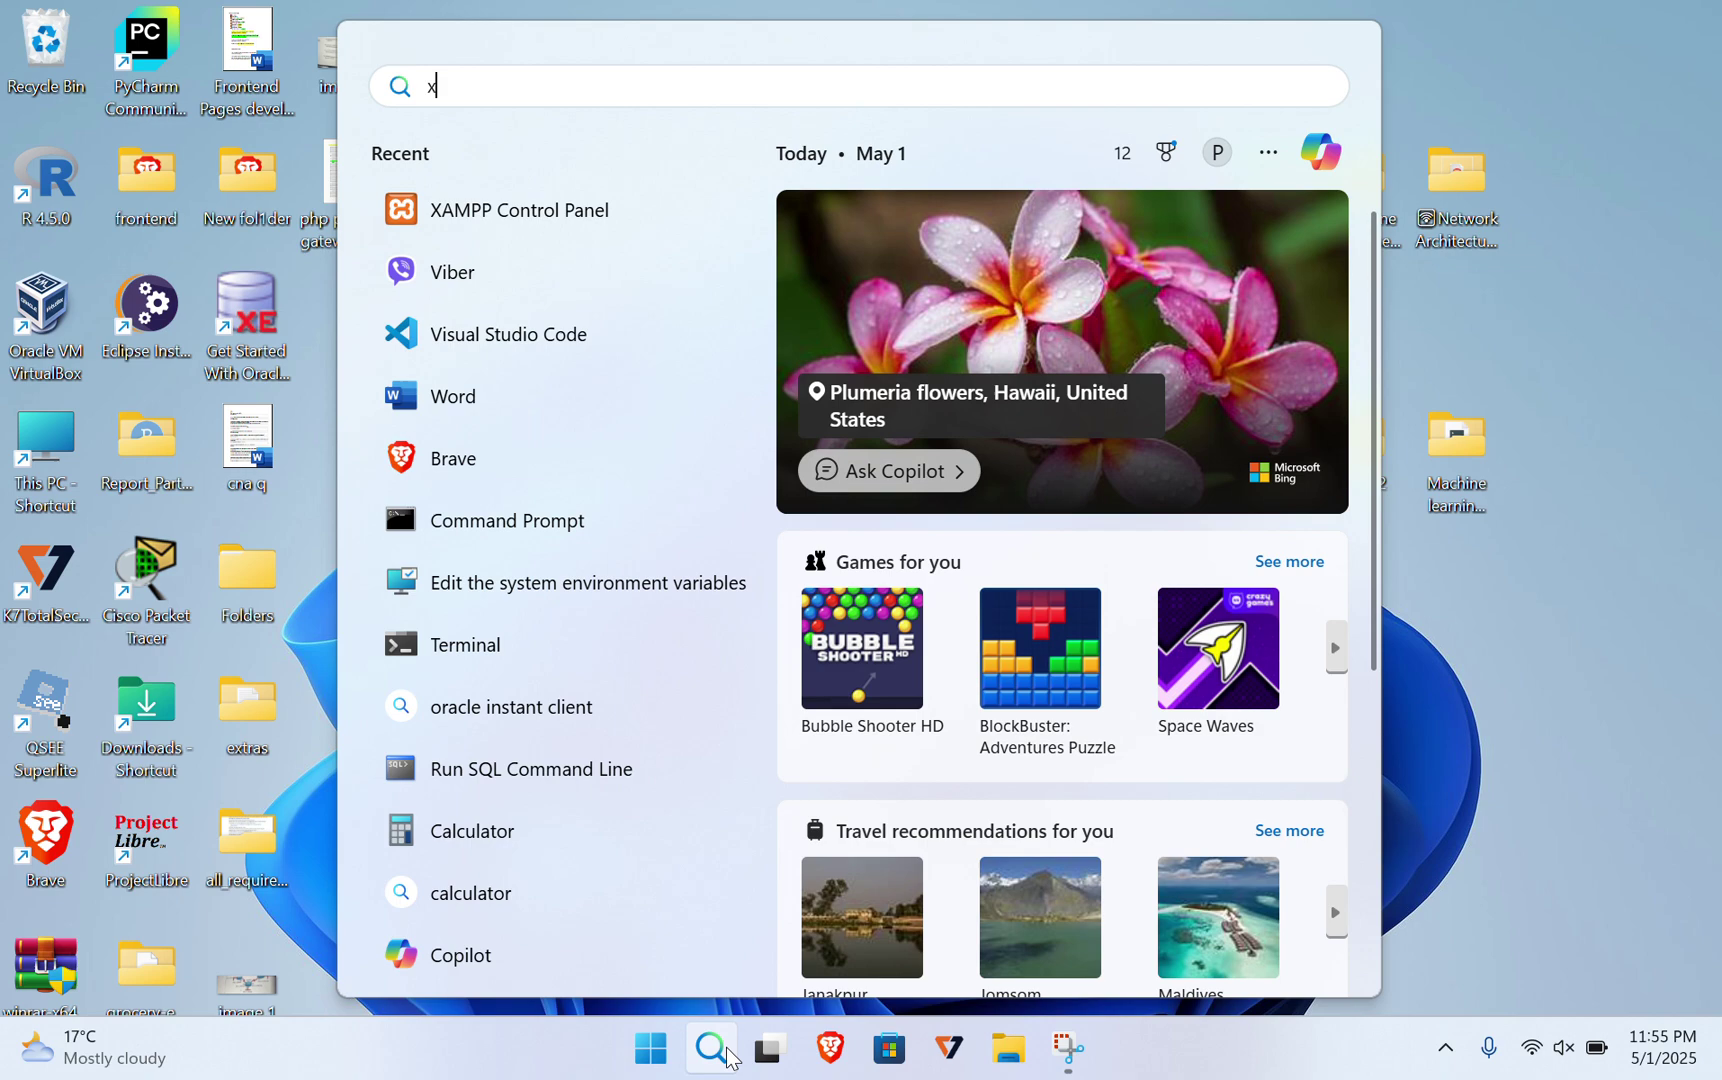
text(ampp)
key(Return)
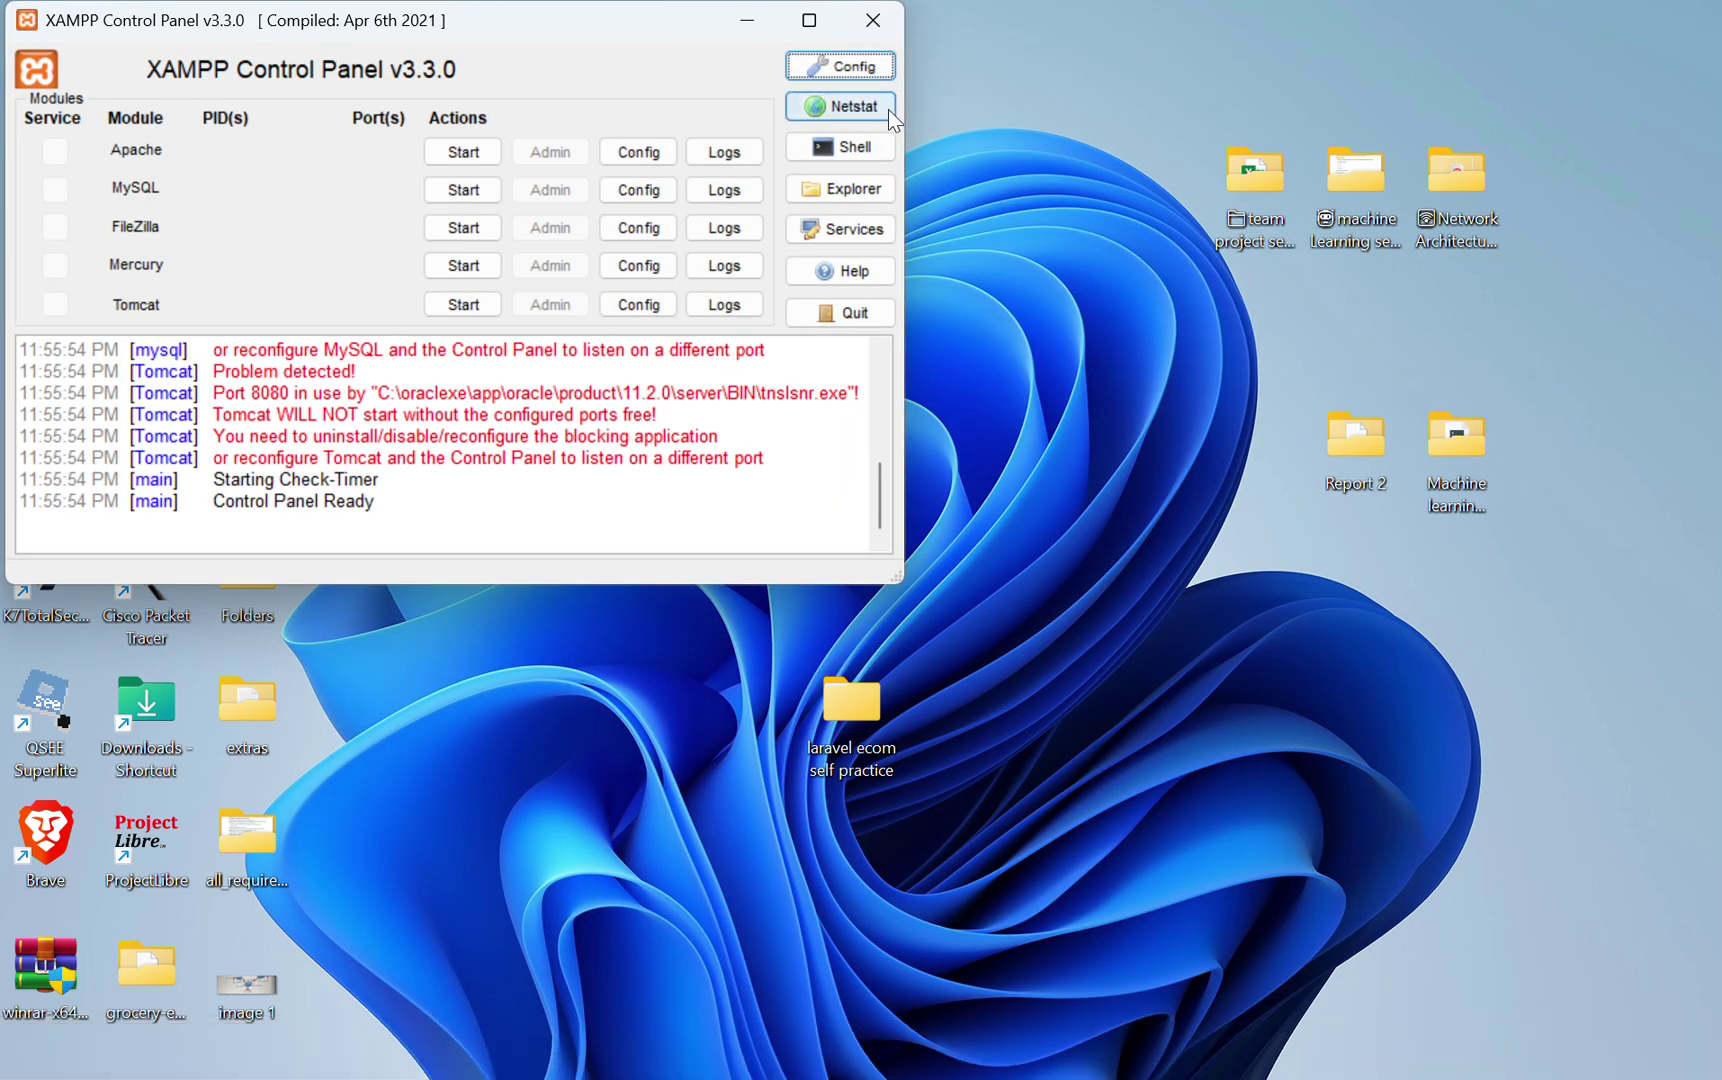
click(852, 153)
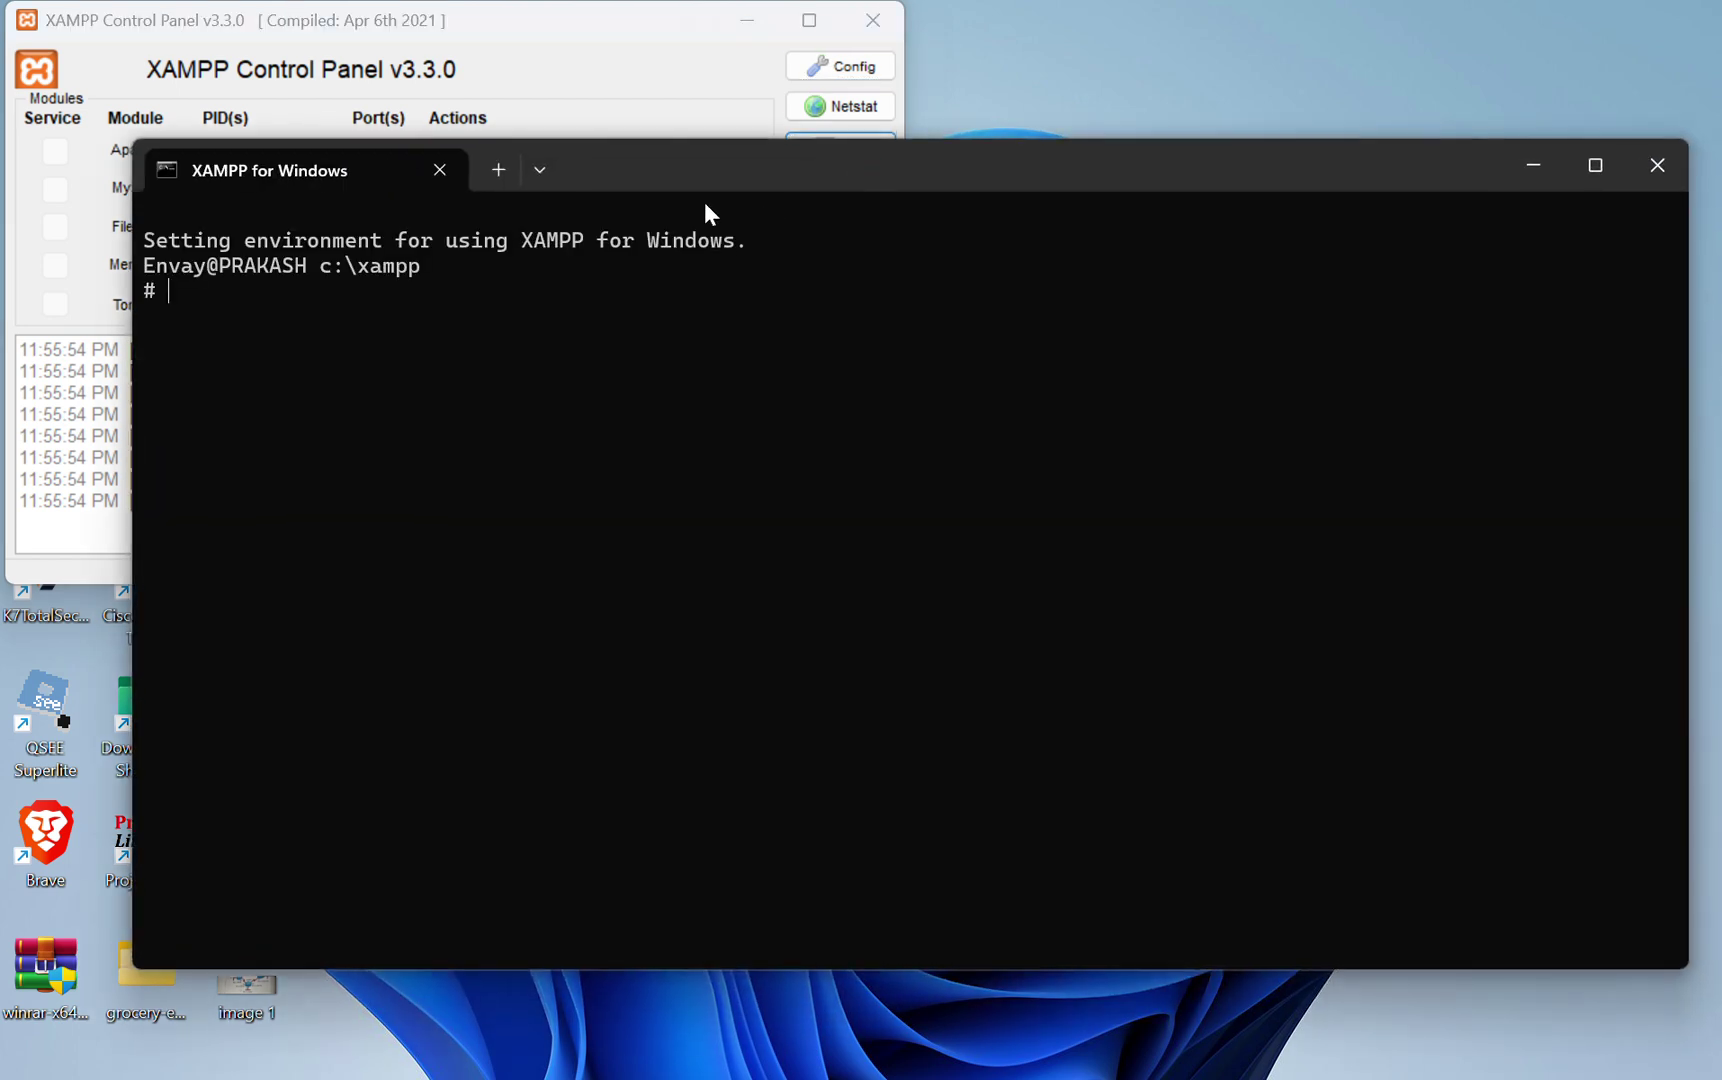
text(php)
text( -v)
key(Return)
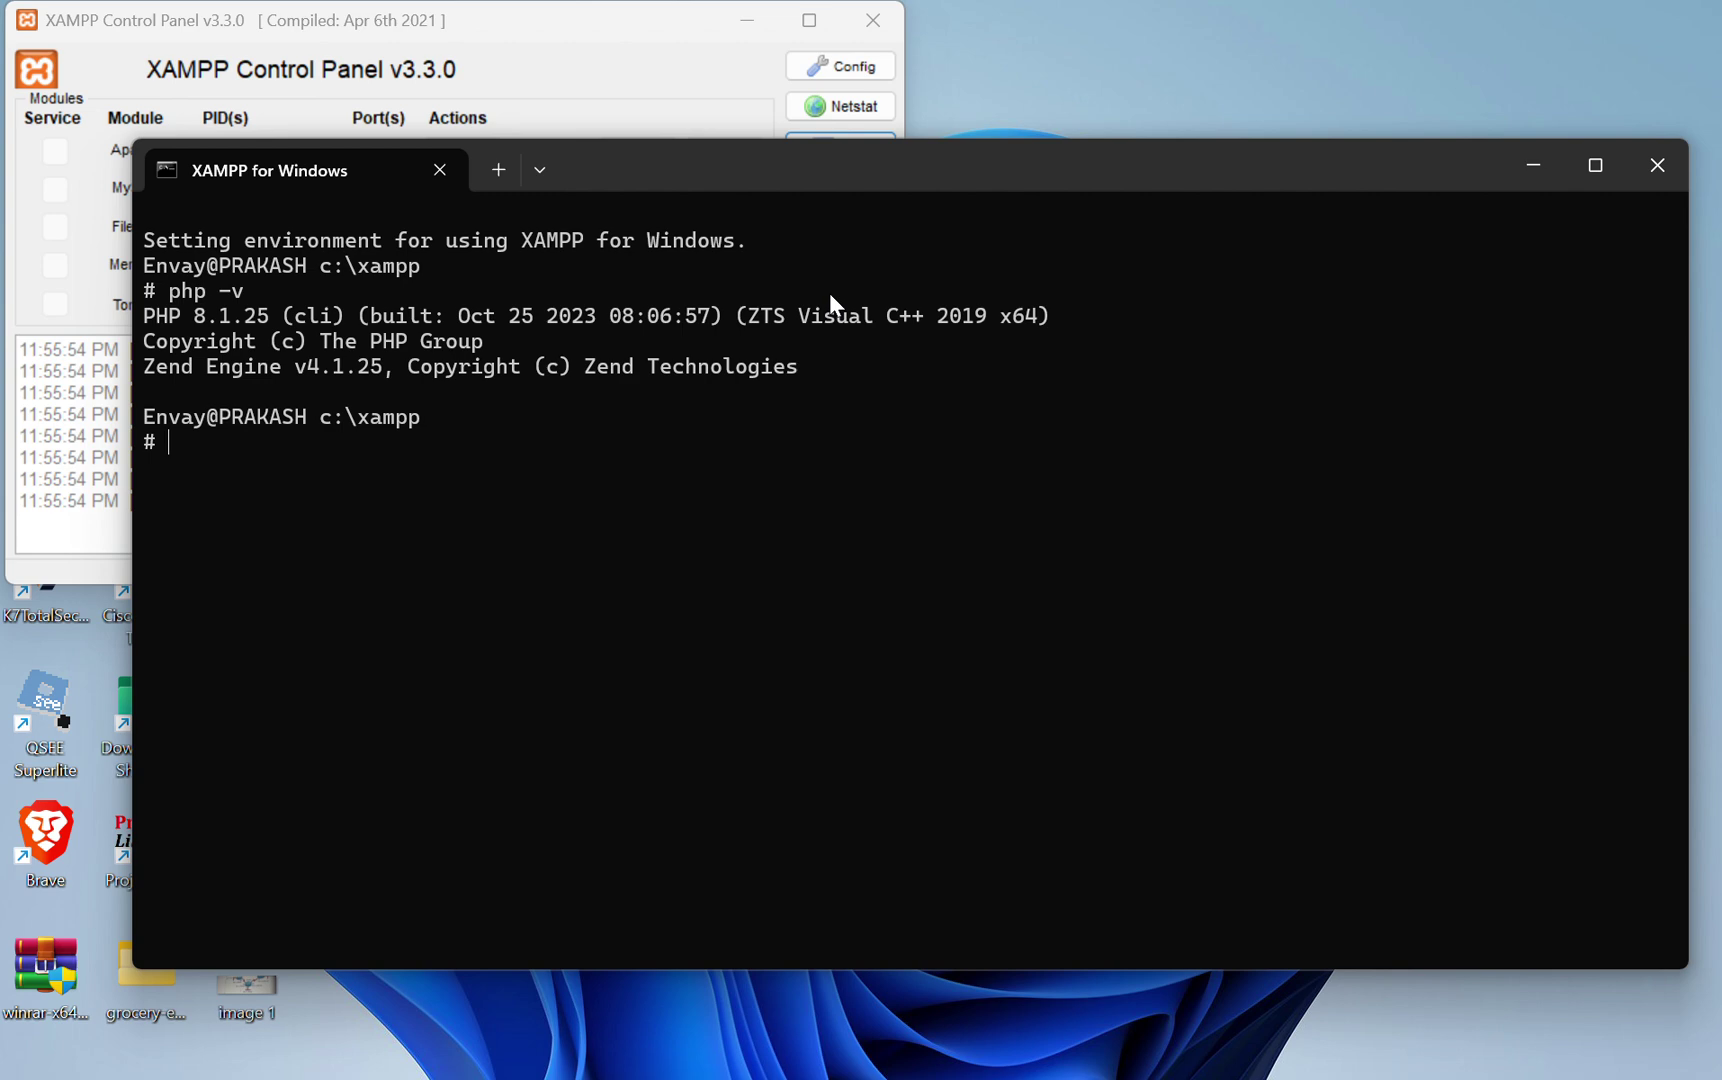
click(1632, 168)
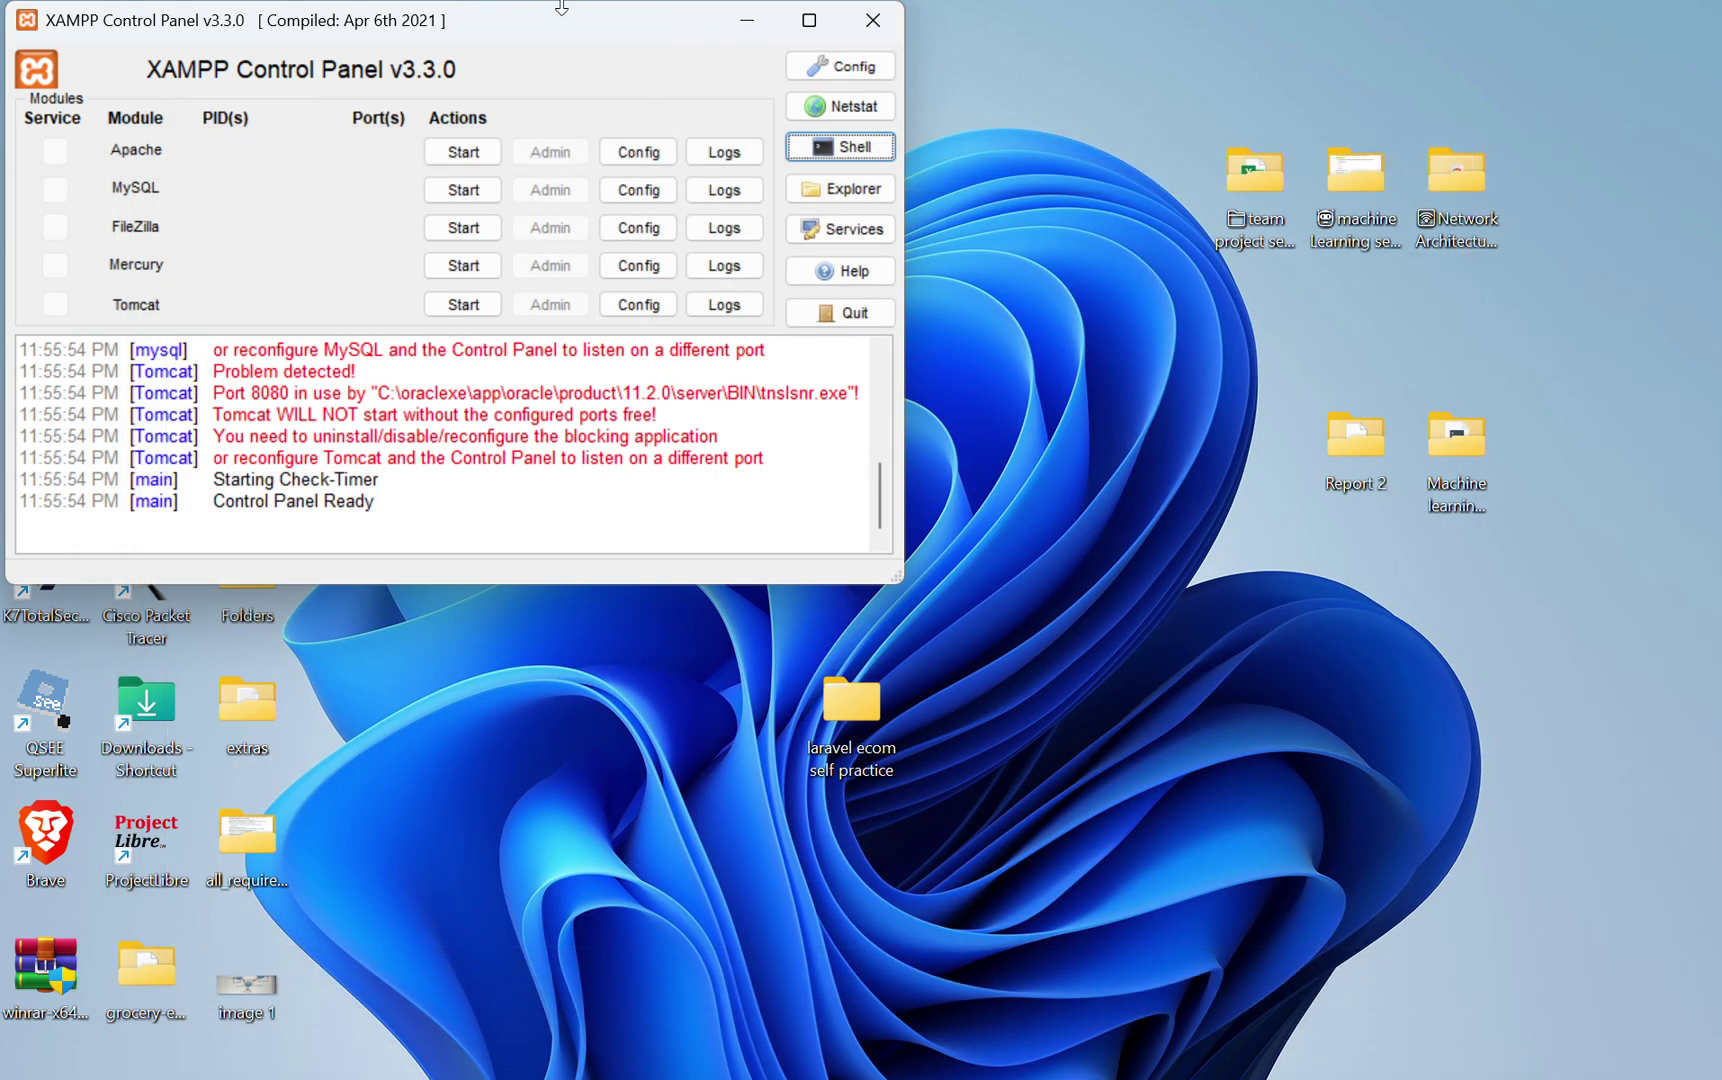
drag(557, 30, 629, 211)
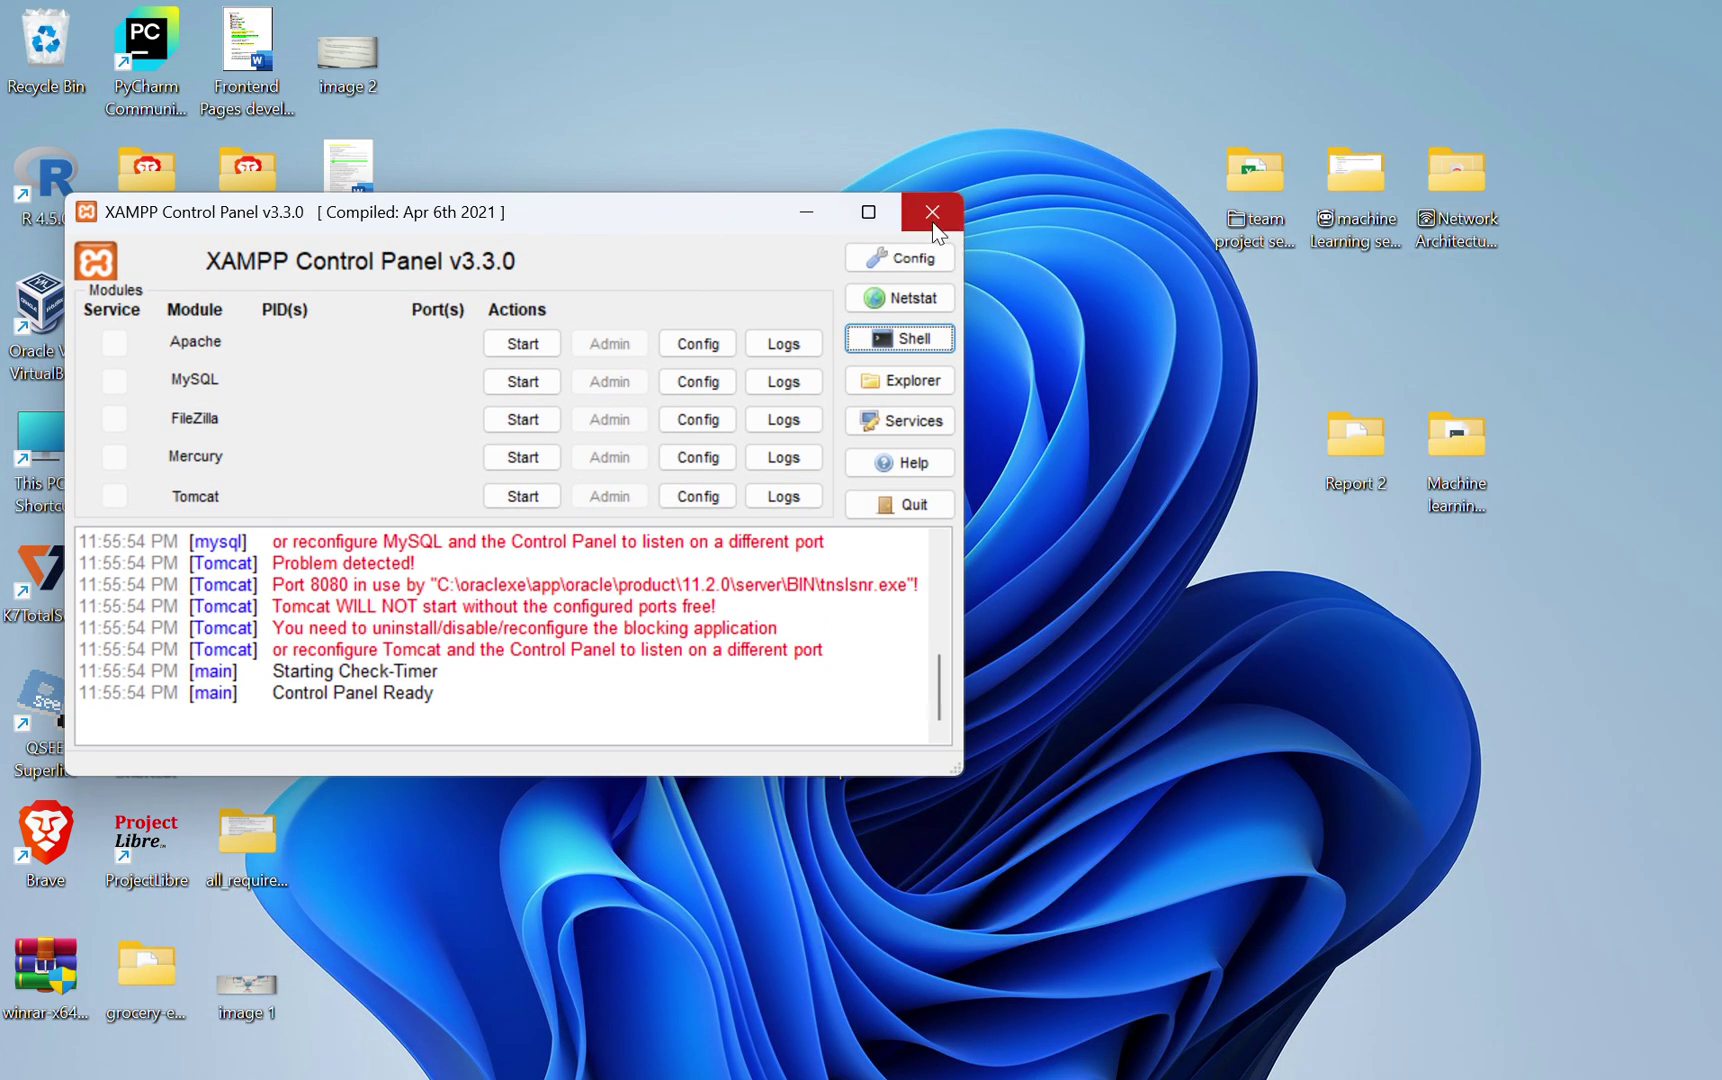
click(930, 212)
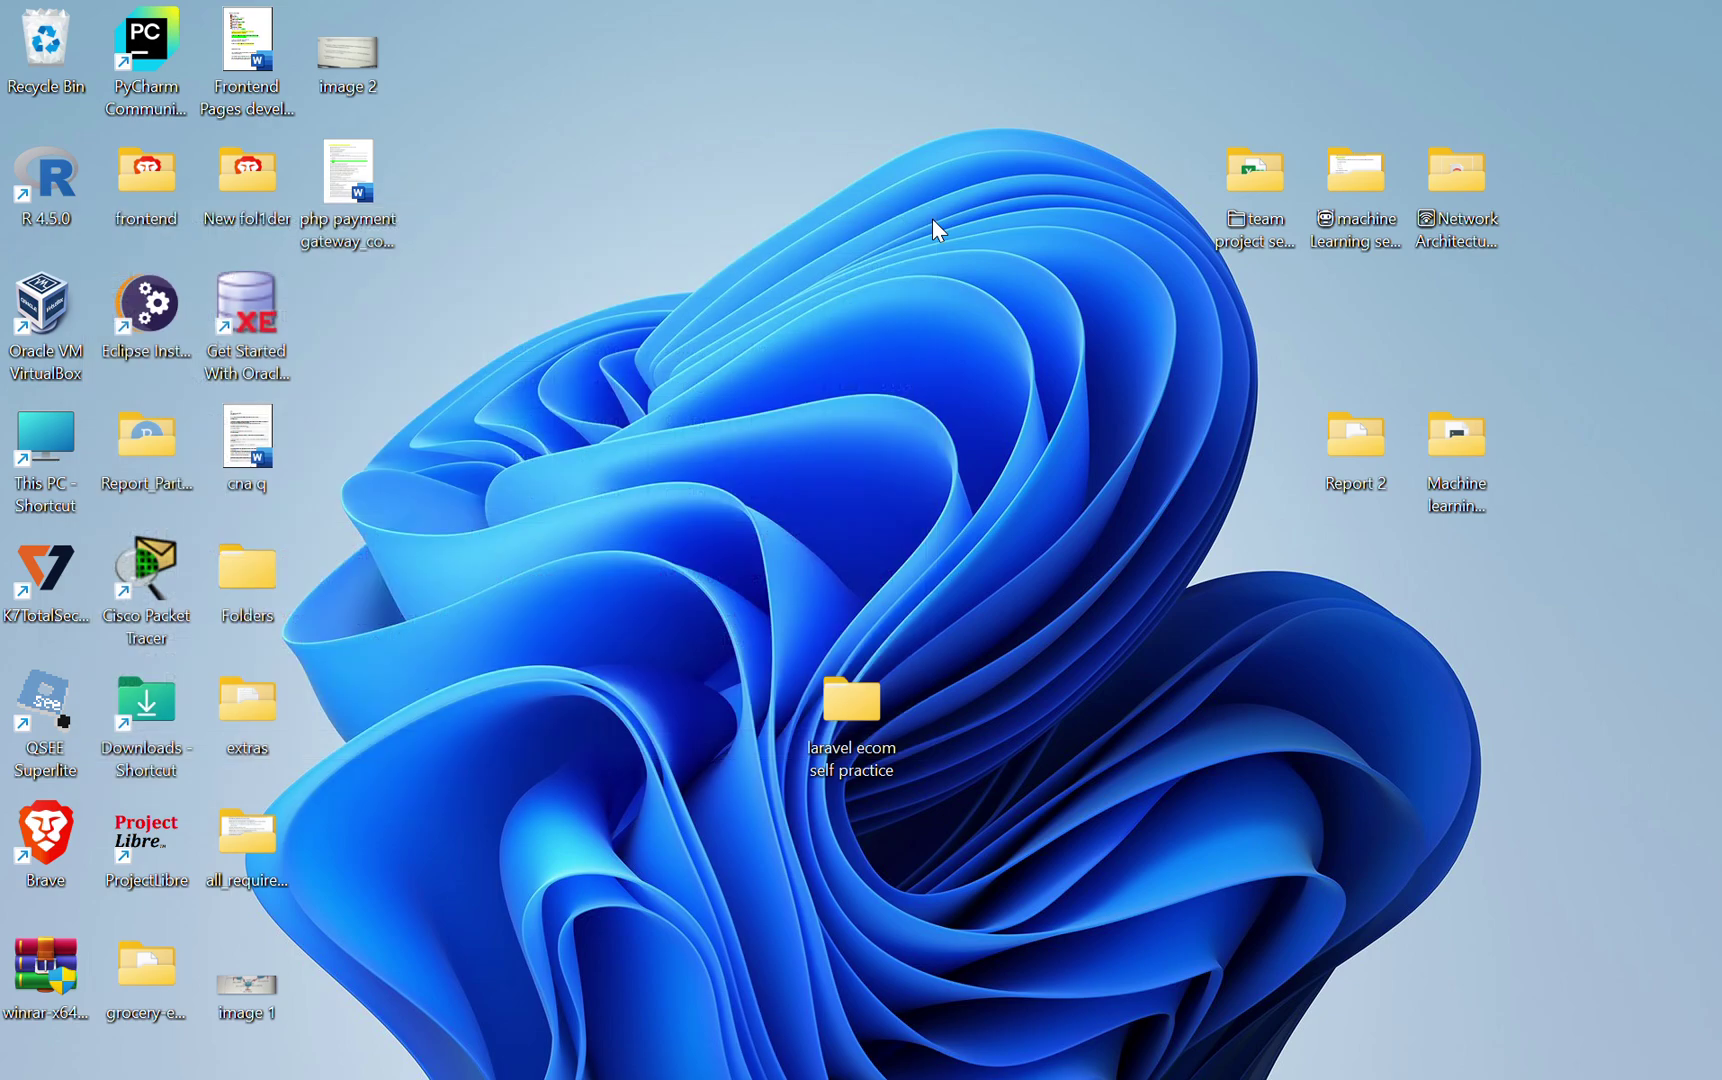
Copy the php-8.4.4 folder from C:\Program Files in File Explorer
key(super+e)
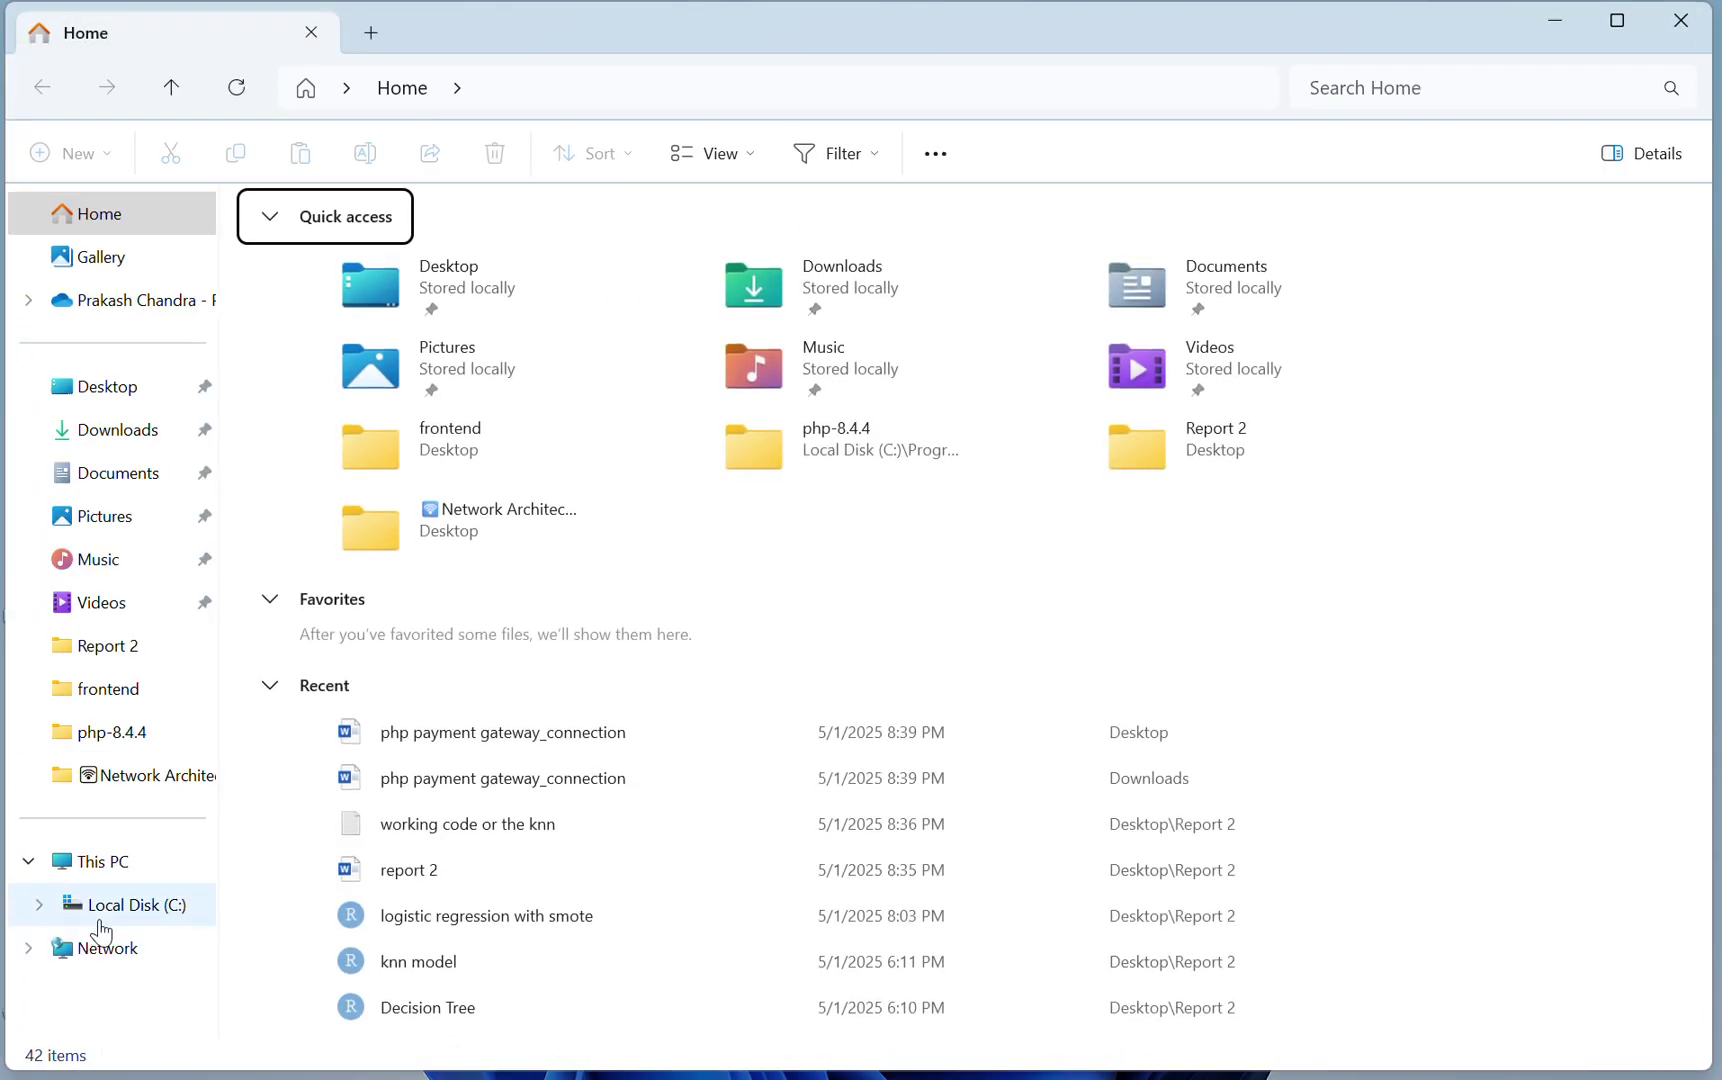
click(100, 912)
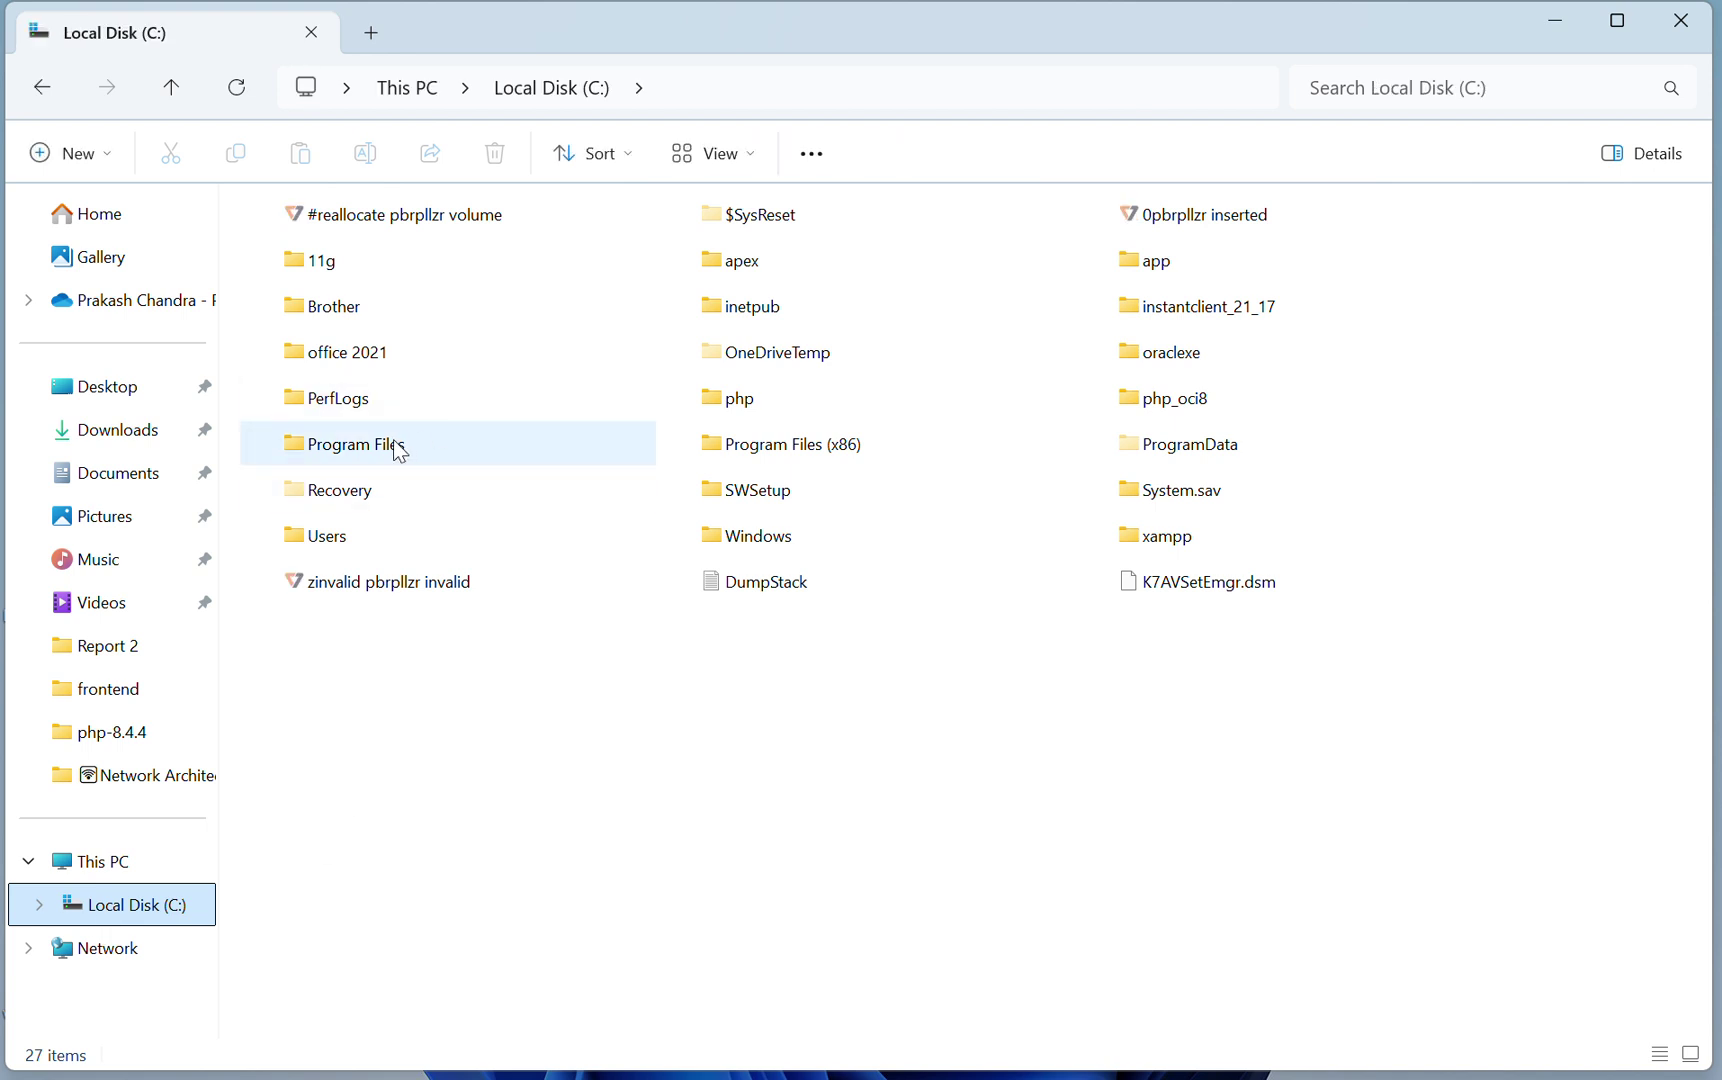
click(398, 450)
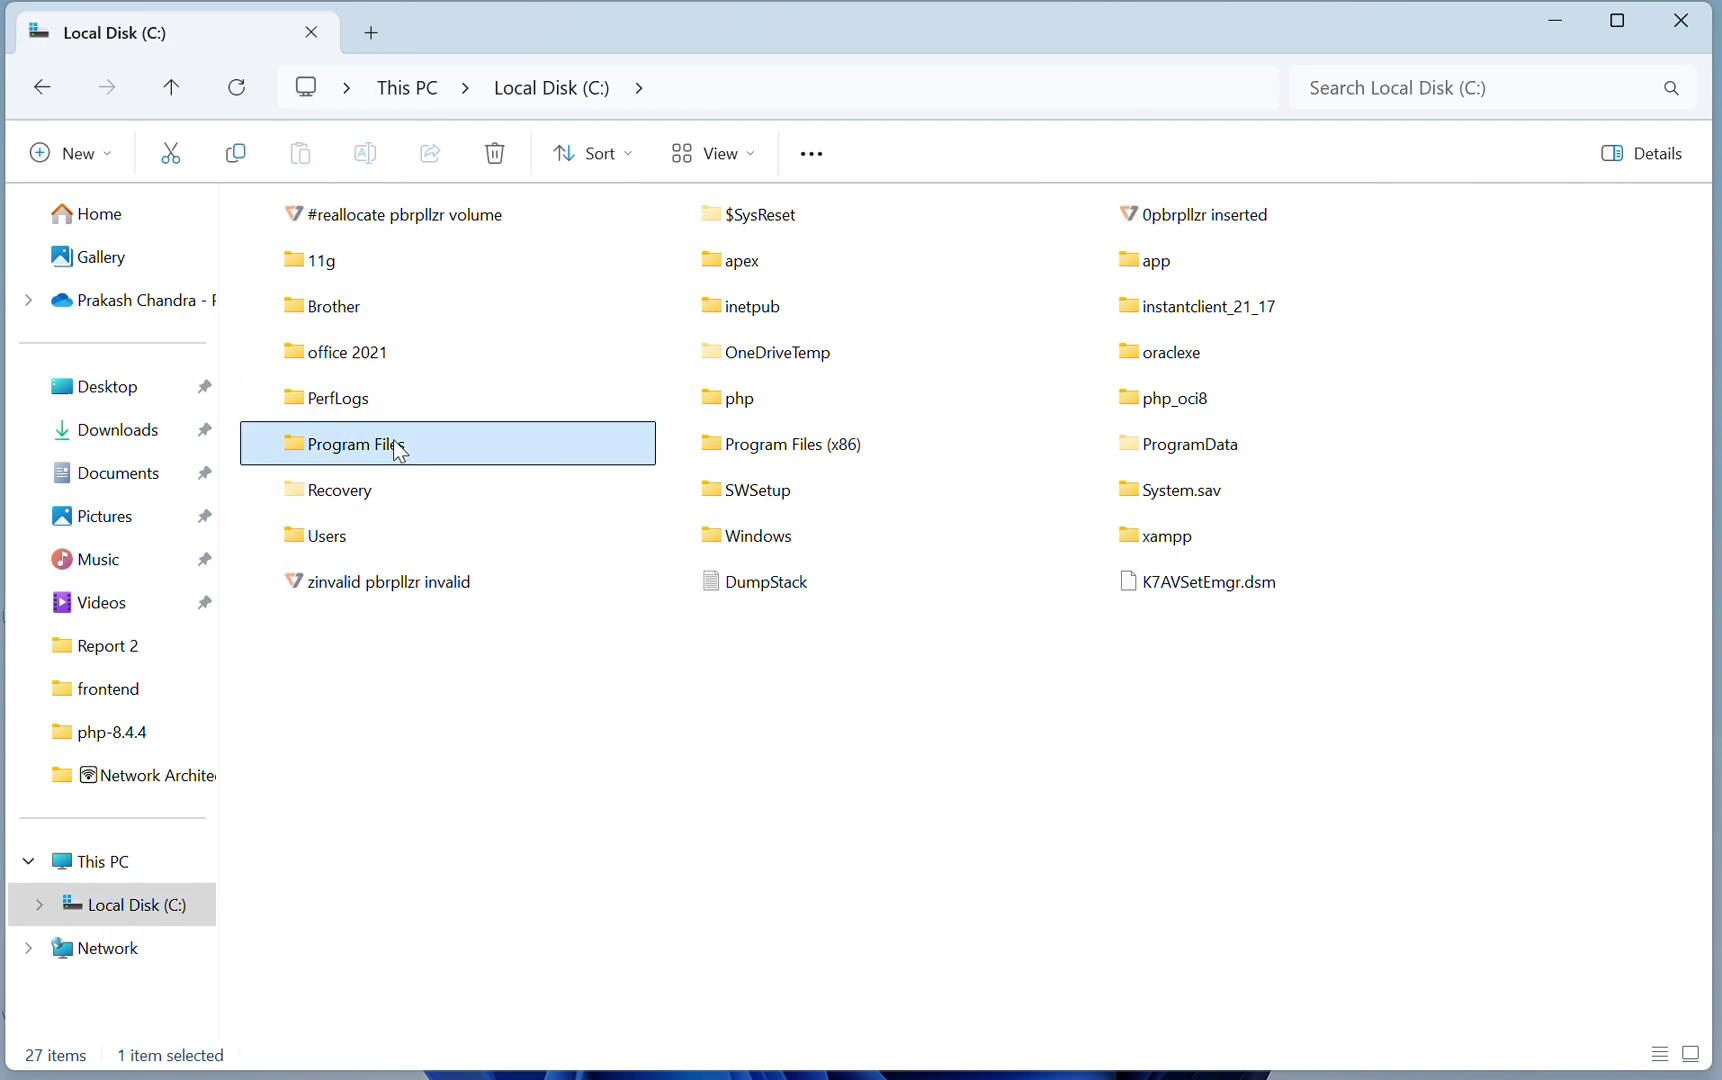
double_click(397, 450)
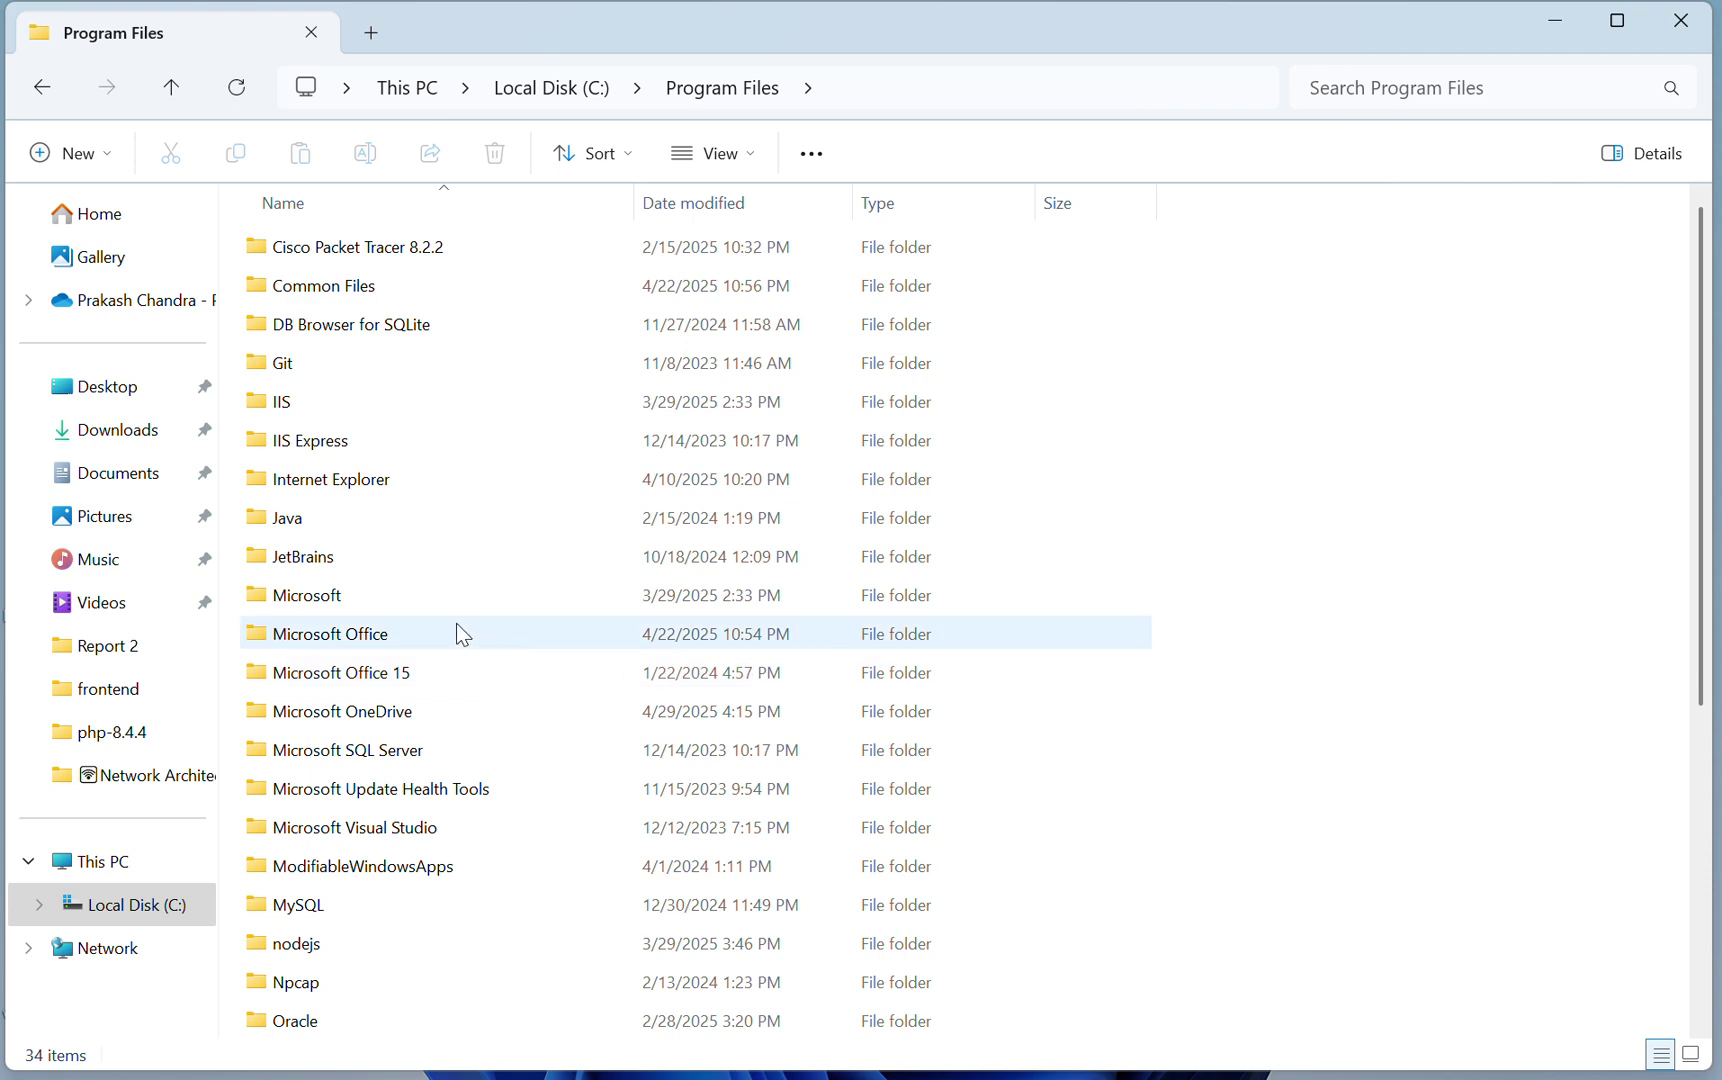
scroll(452, 613, down, 4)
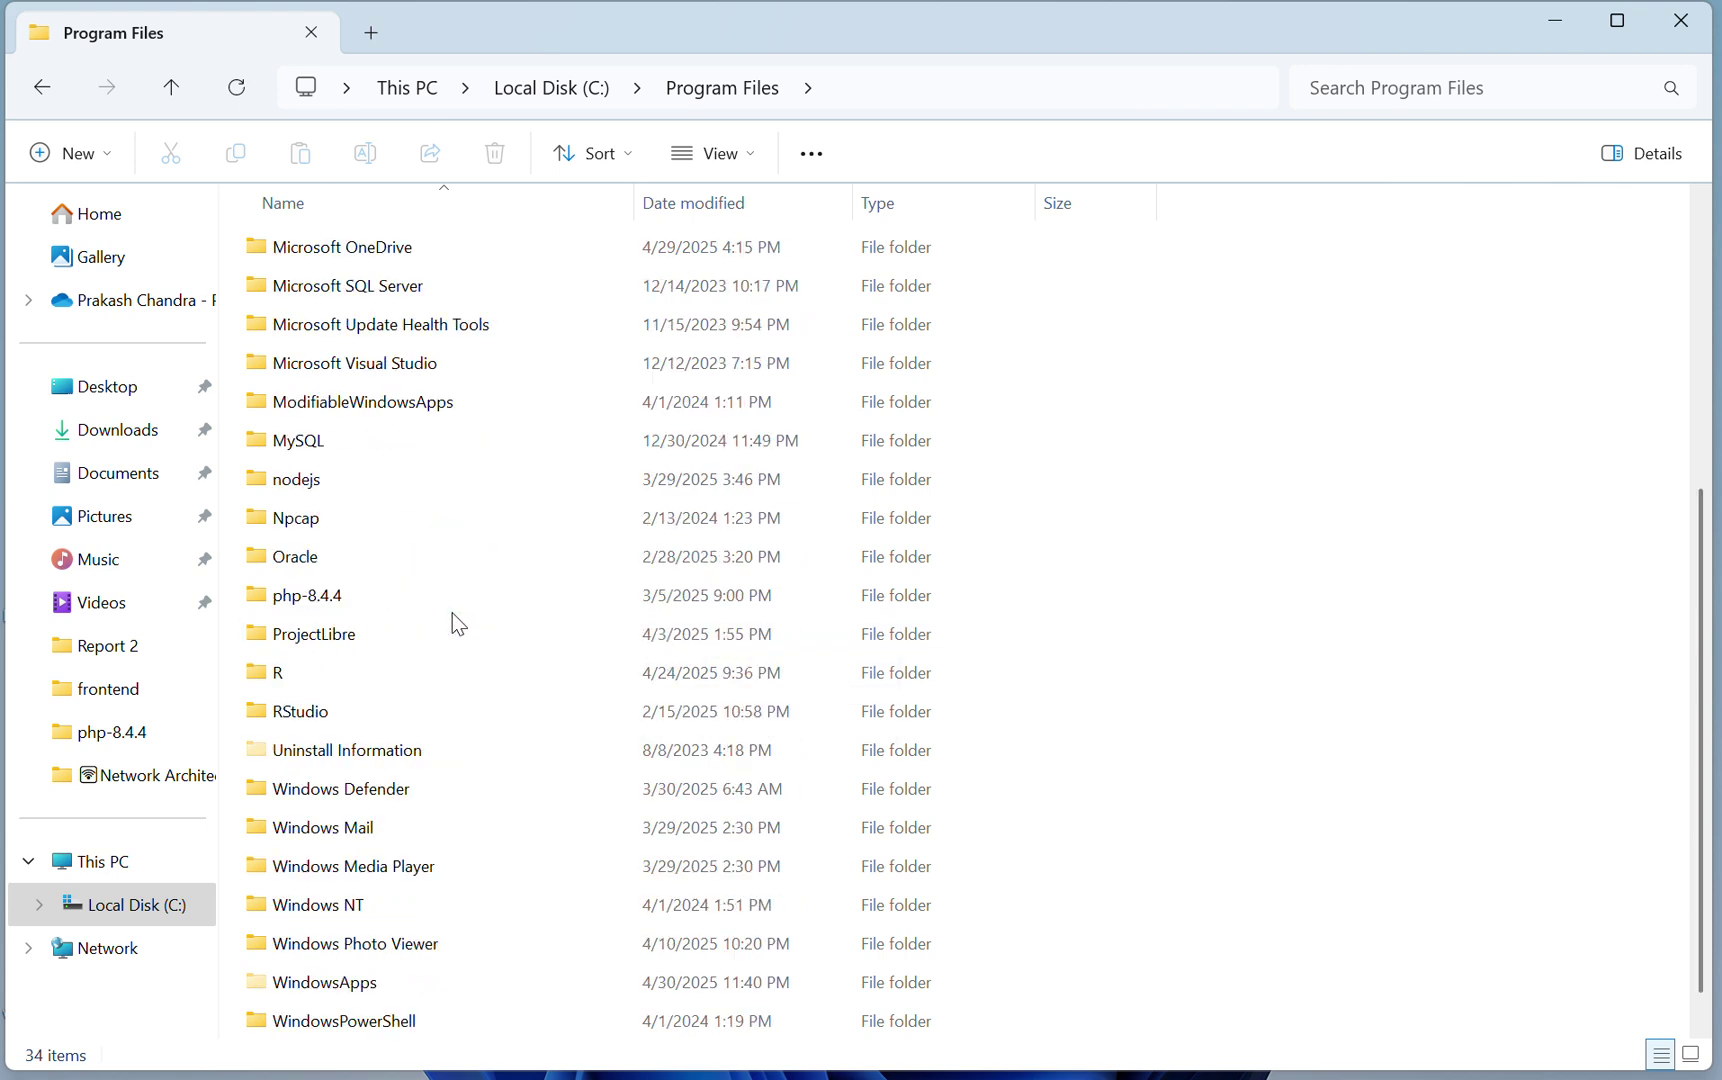
click(310, 598)
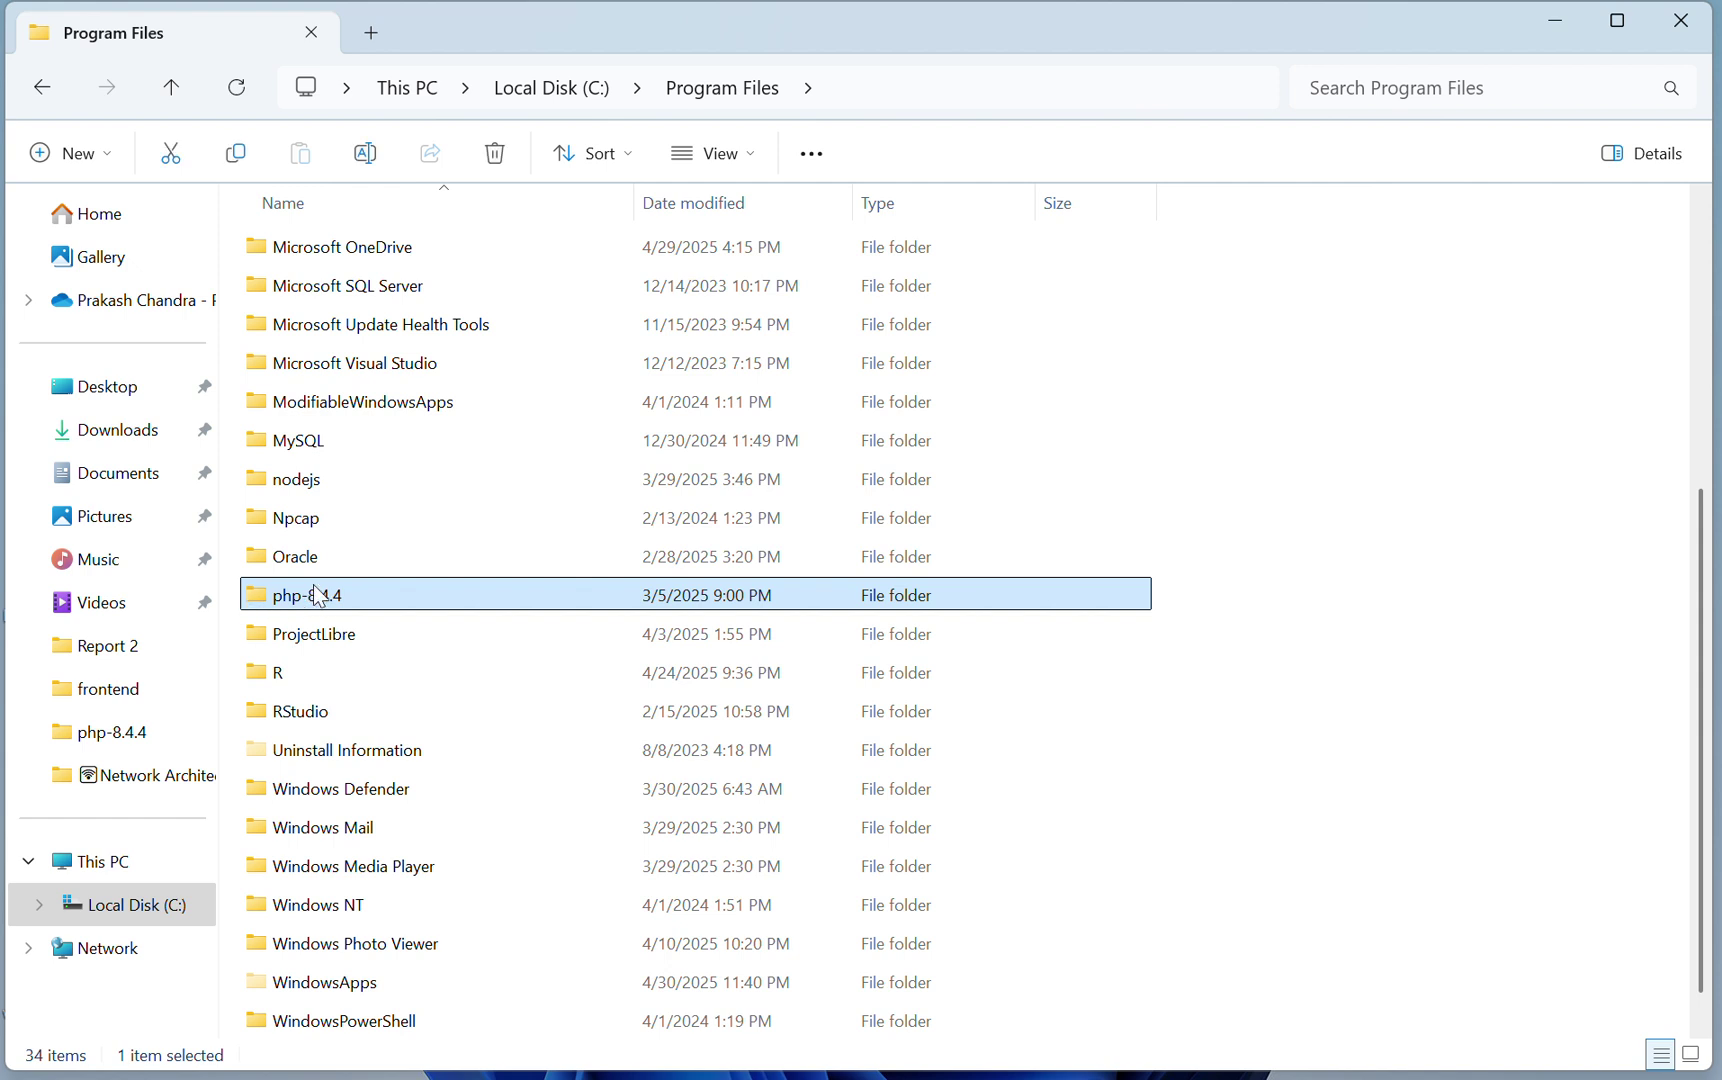
key(ctrl+c)
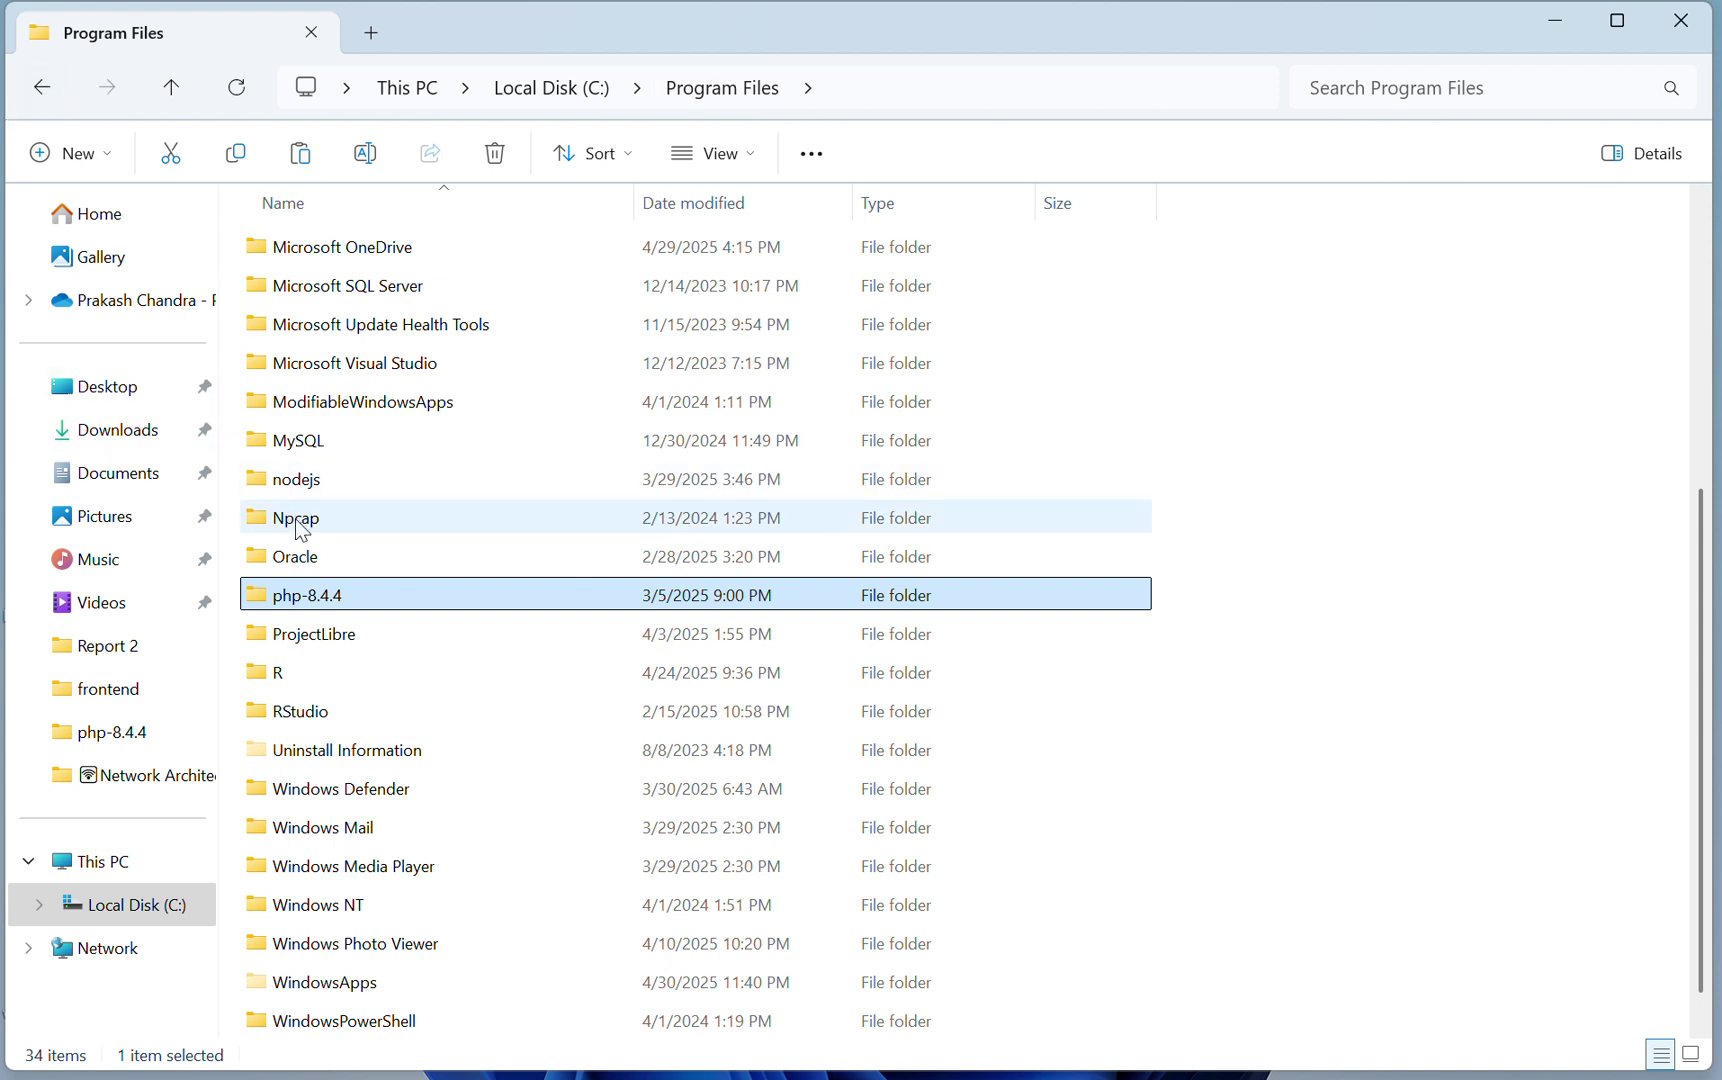
Navigate to C:\xampp and inspect the existing php folder
click(38, 90)
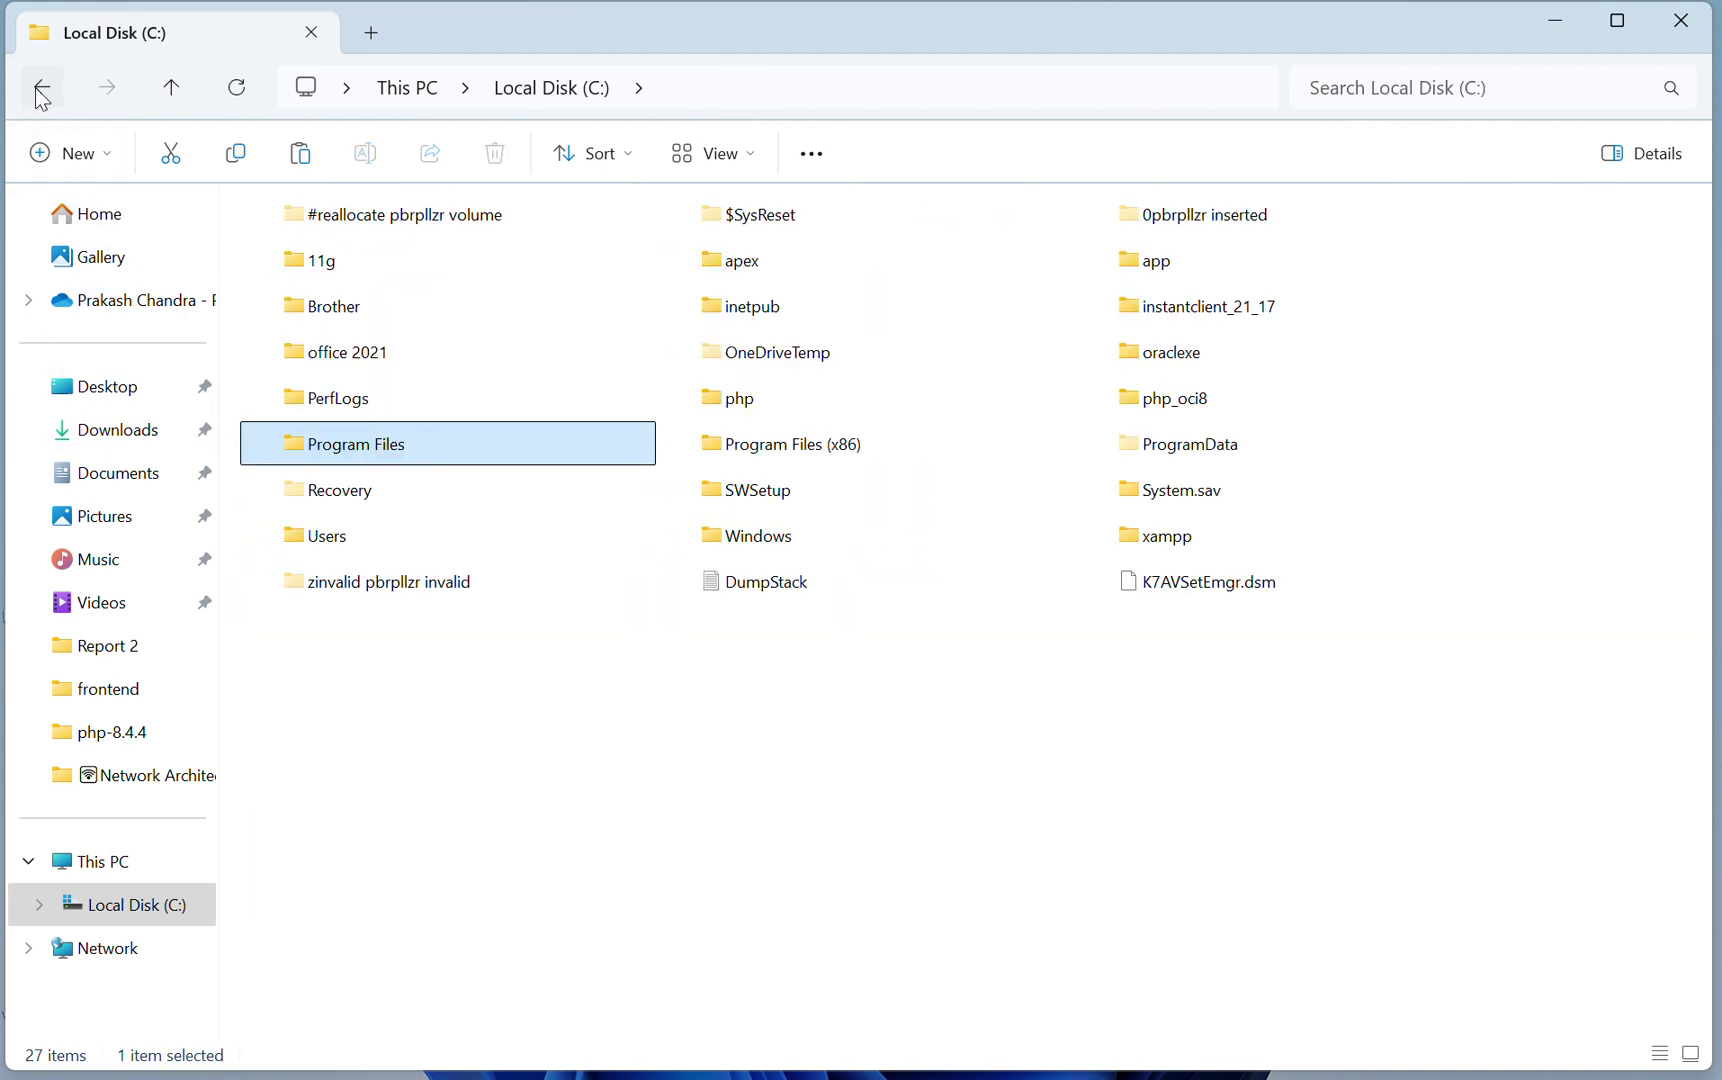
double_click(1195, 535)
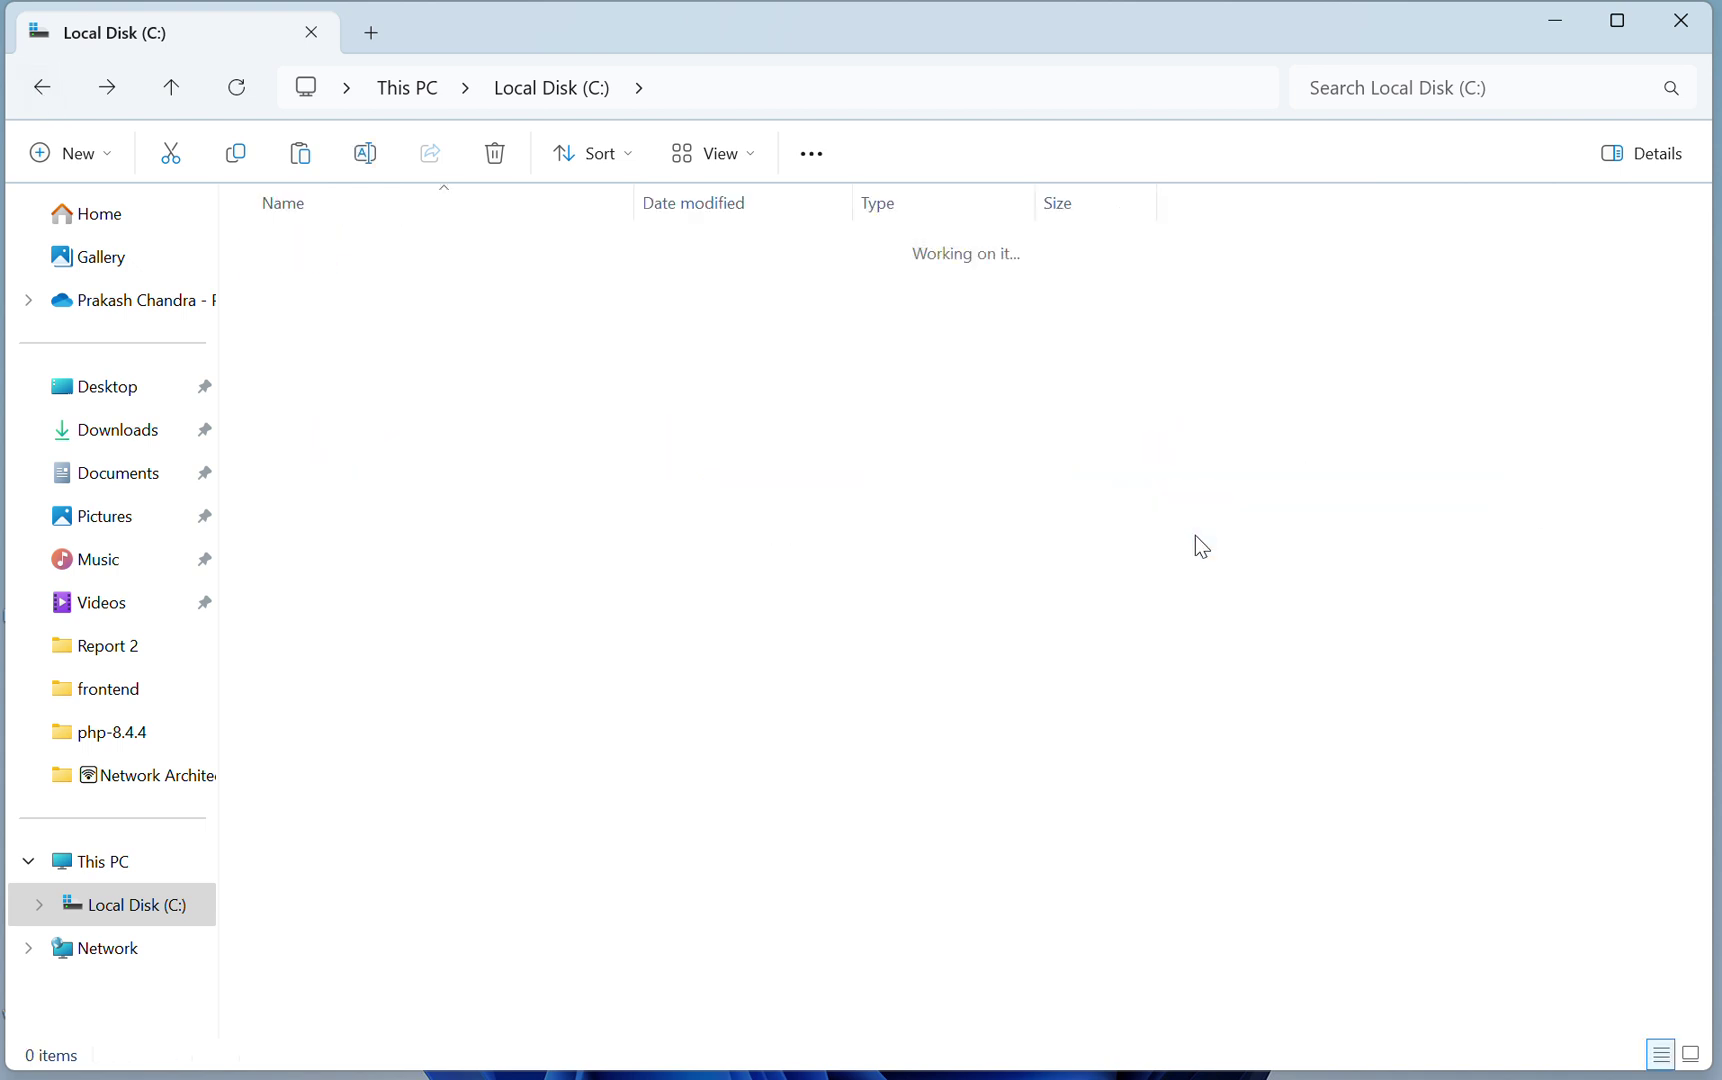
scroll(548, 716, down, 1)
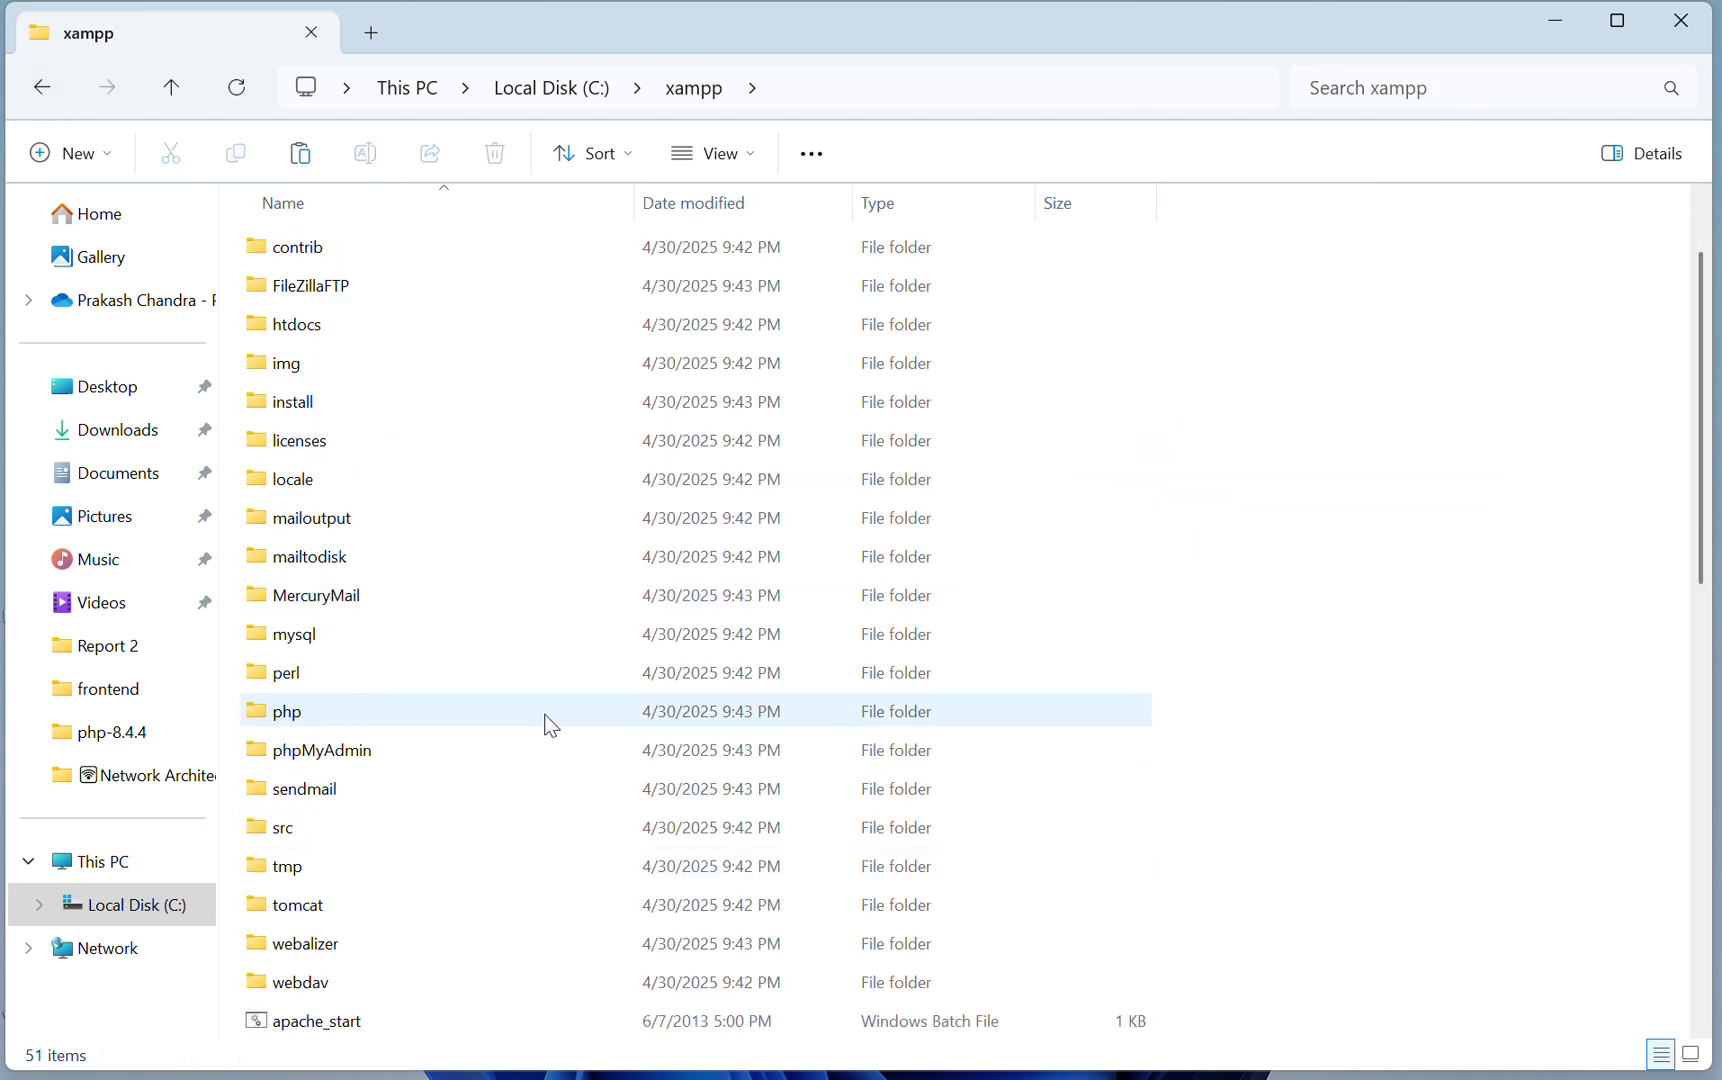
double_click(312, 709)
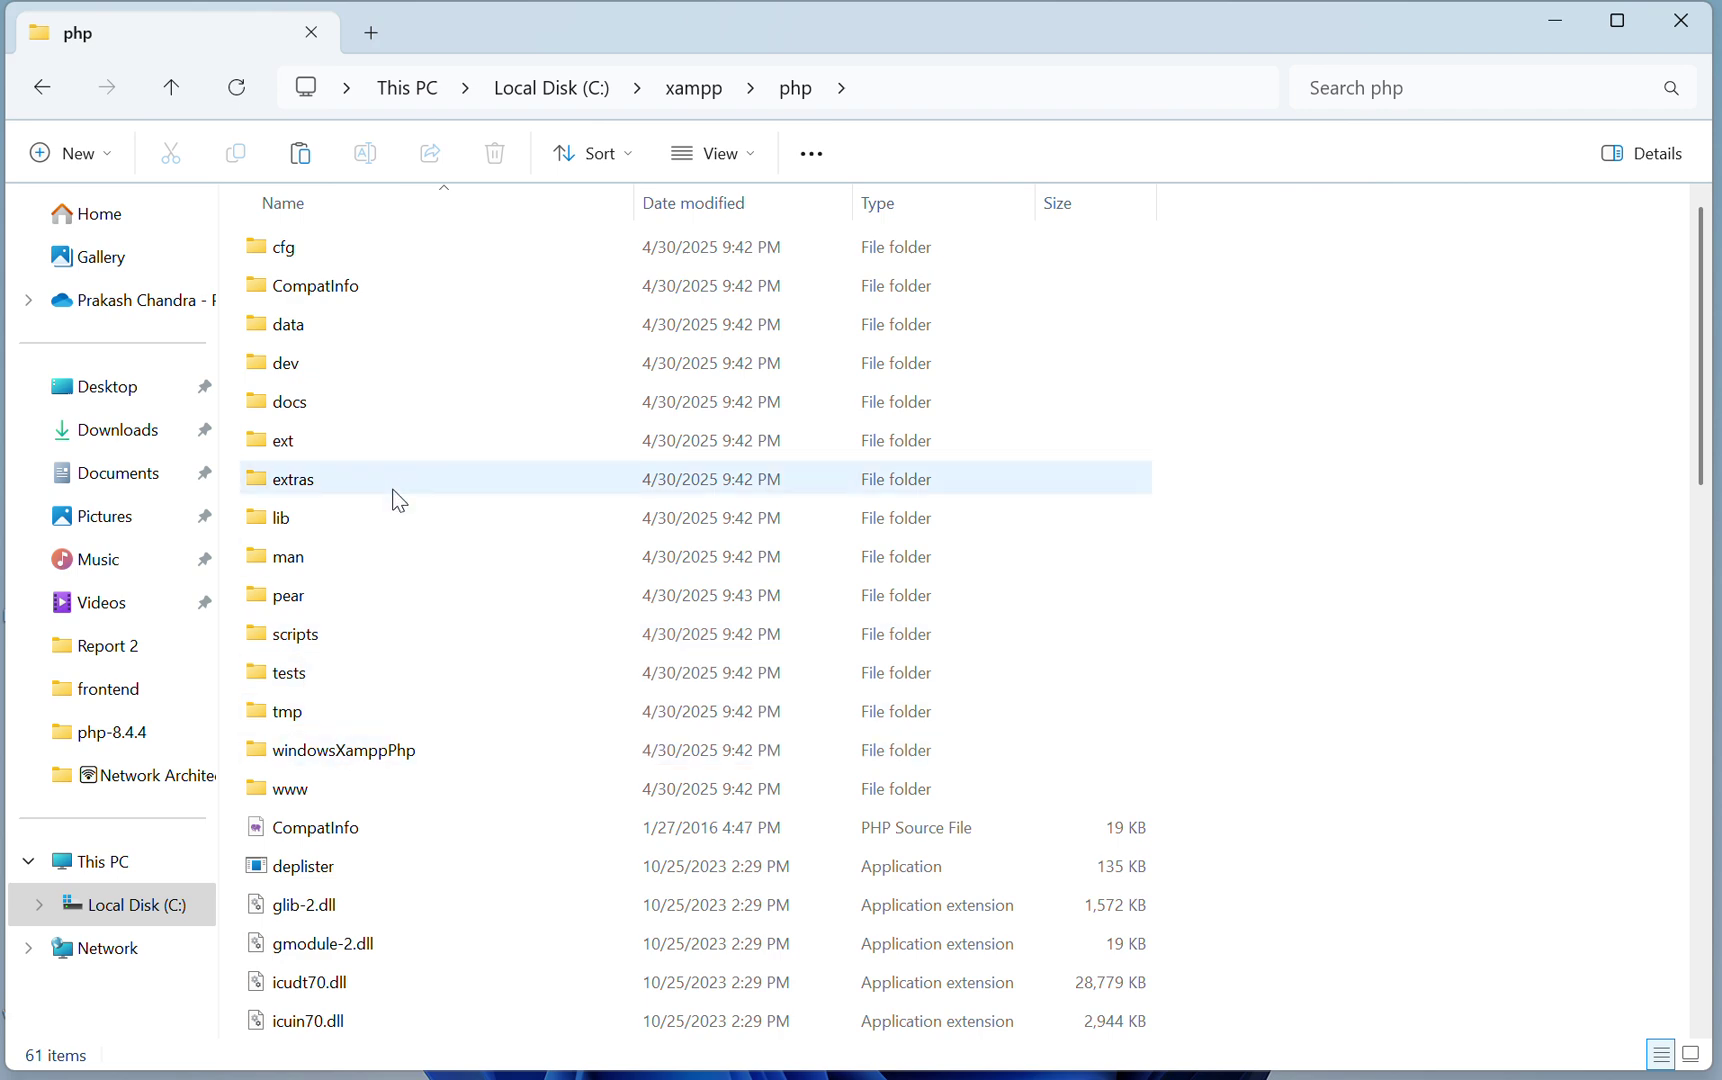
click(41, 98)
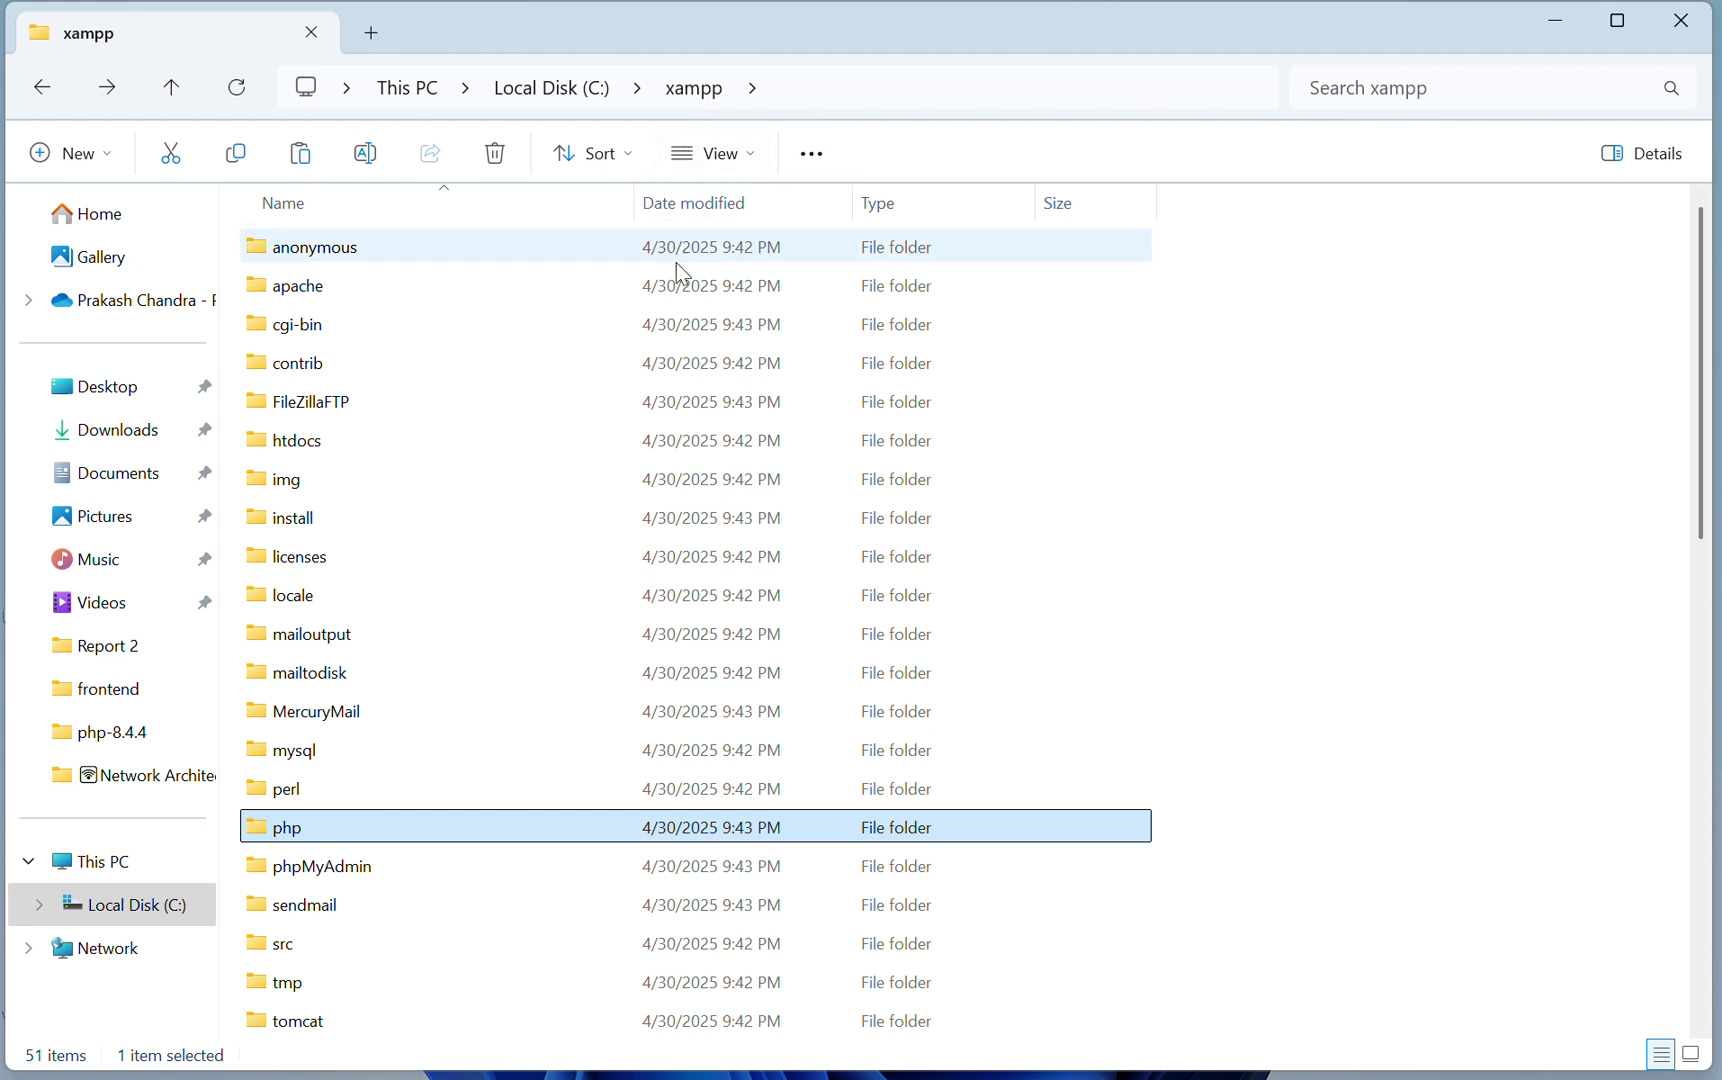
Rename XAMPP's original php folder to php_old
right_click(558, 832)
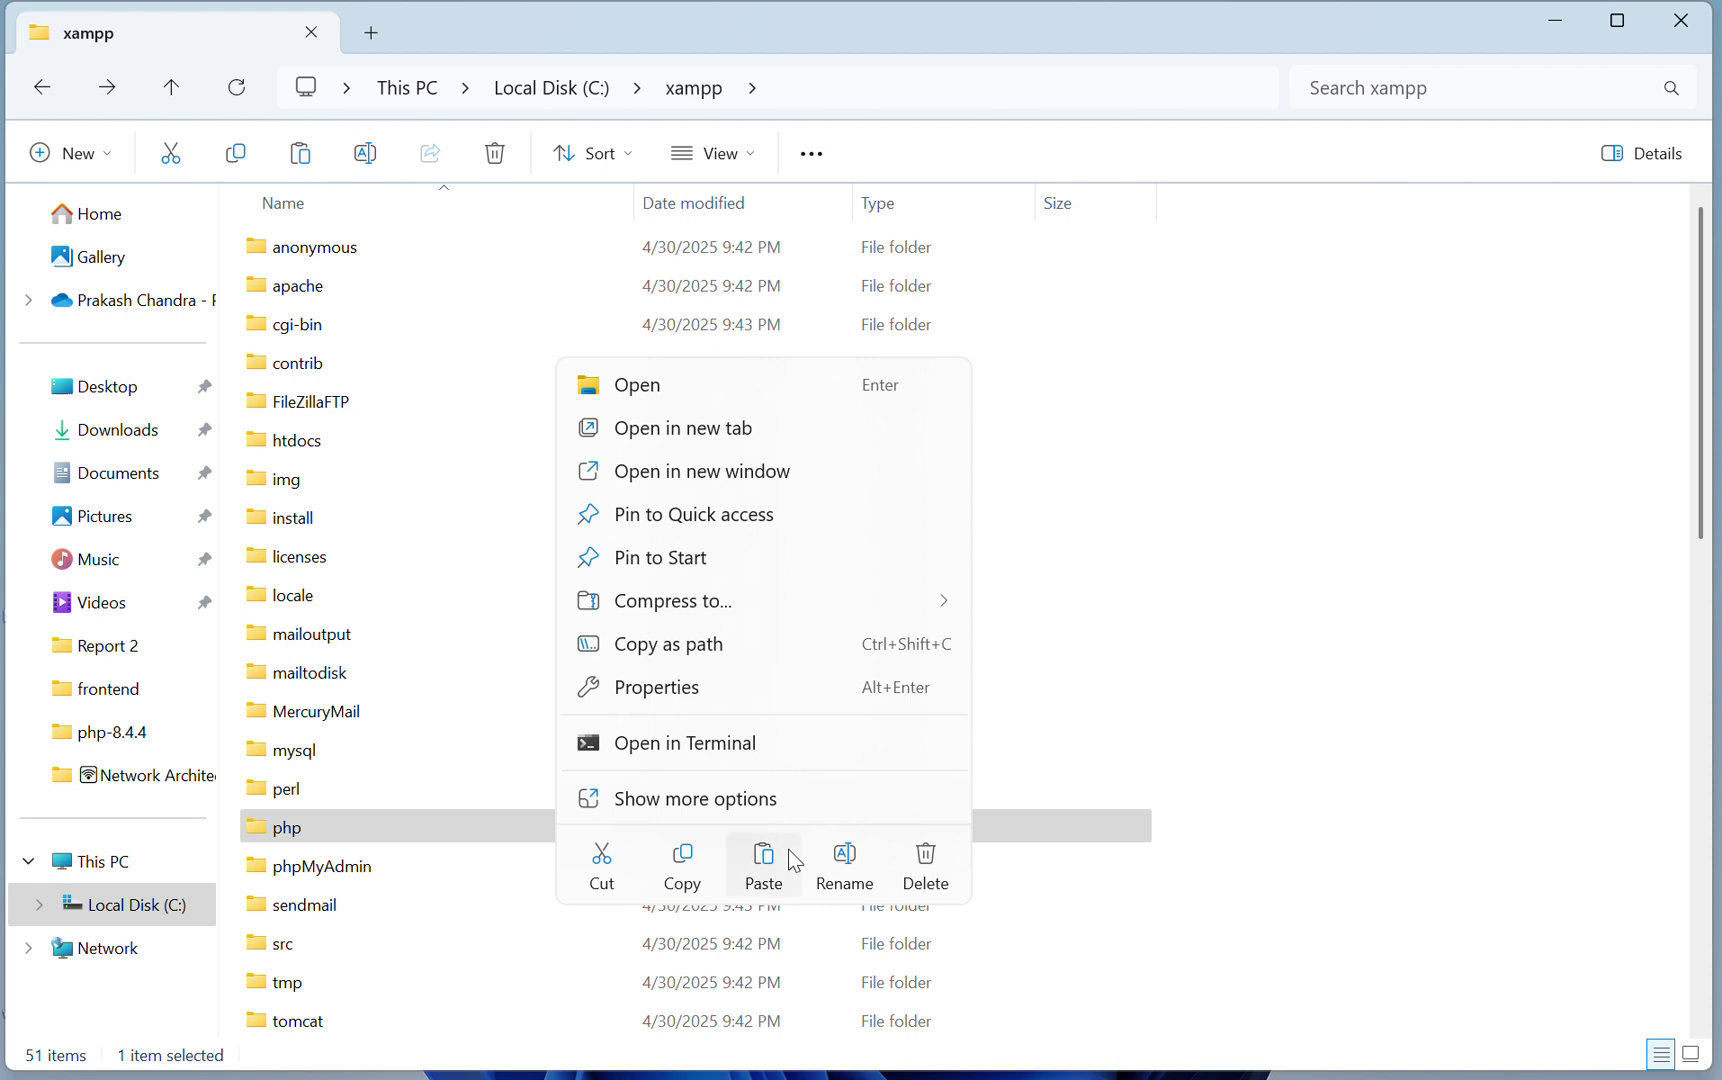
click(825, 861)
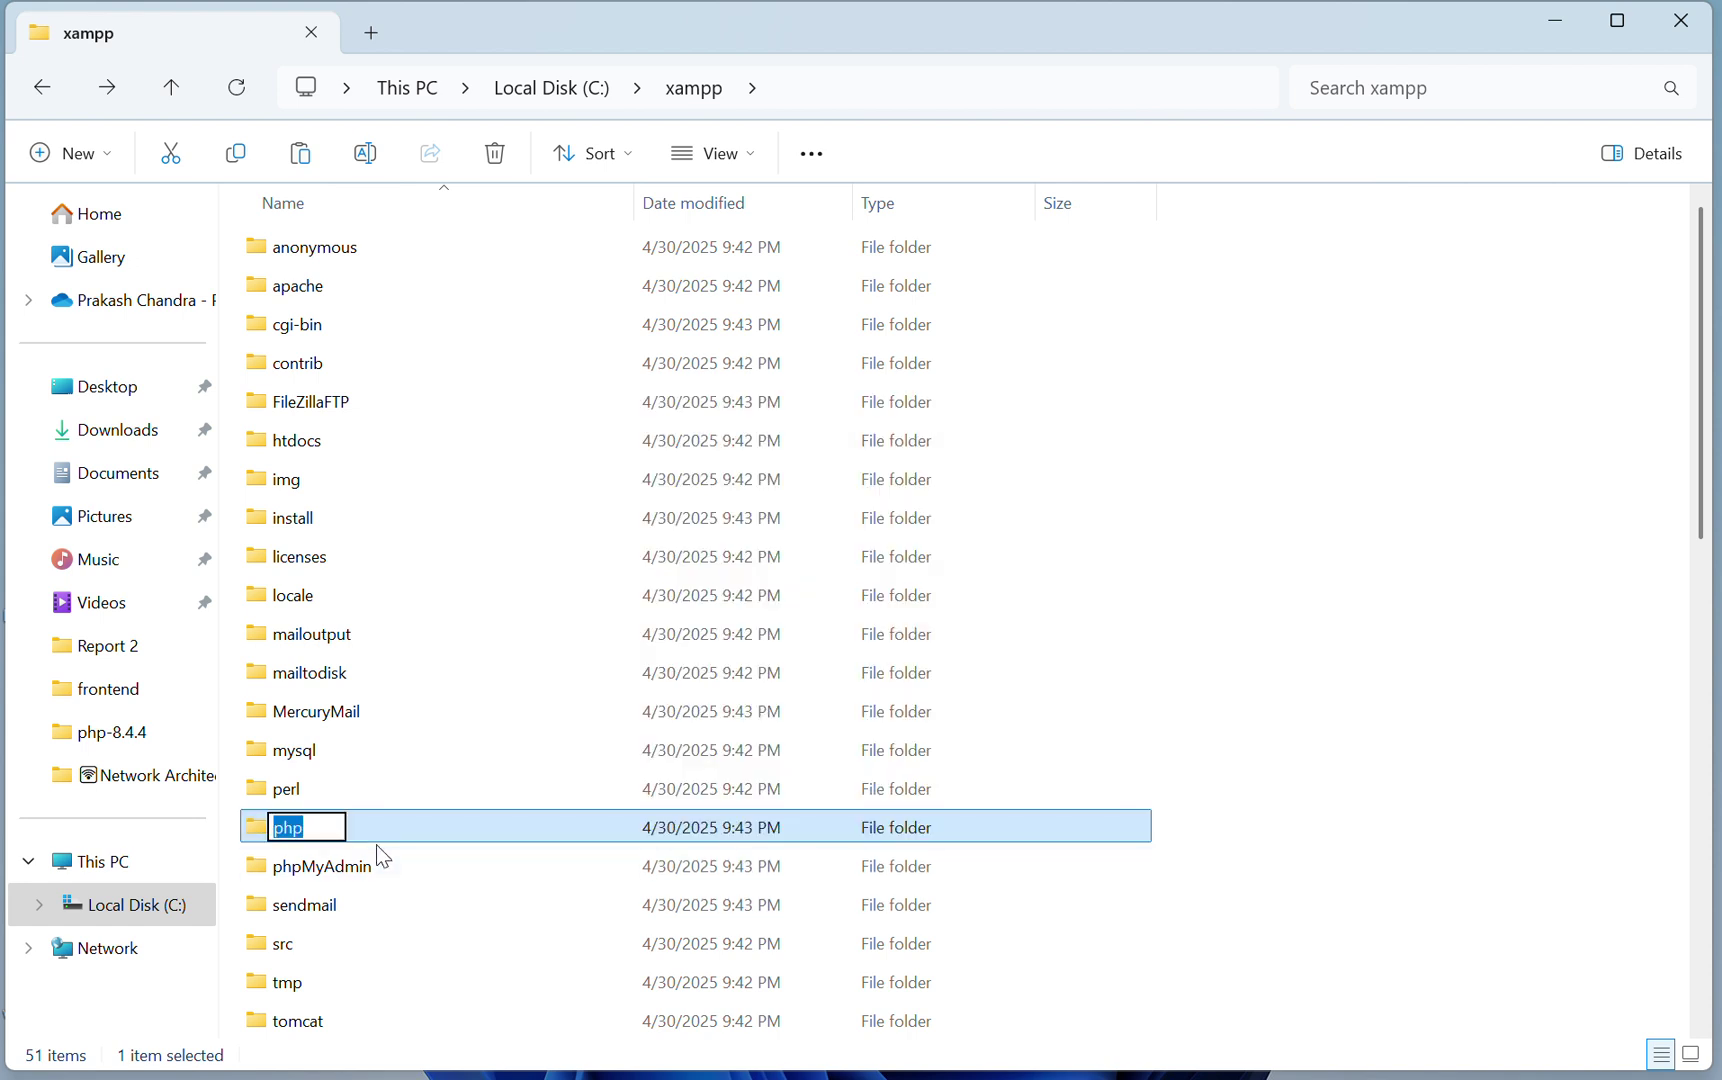
click(331, 825)
text(_)
text(old)
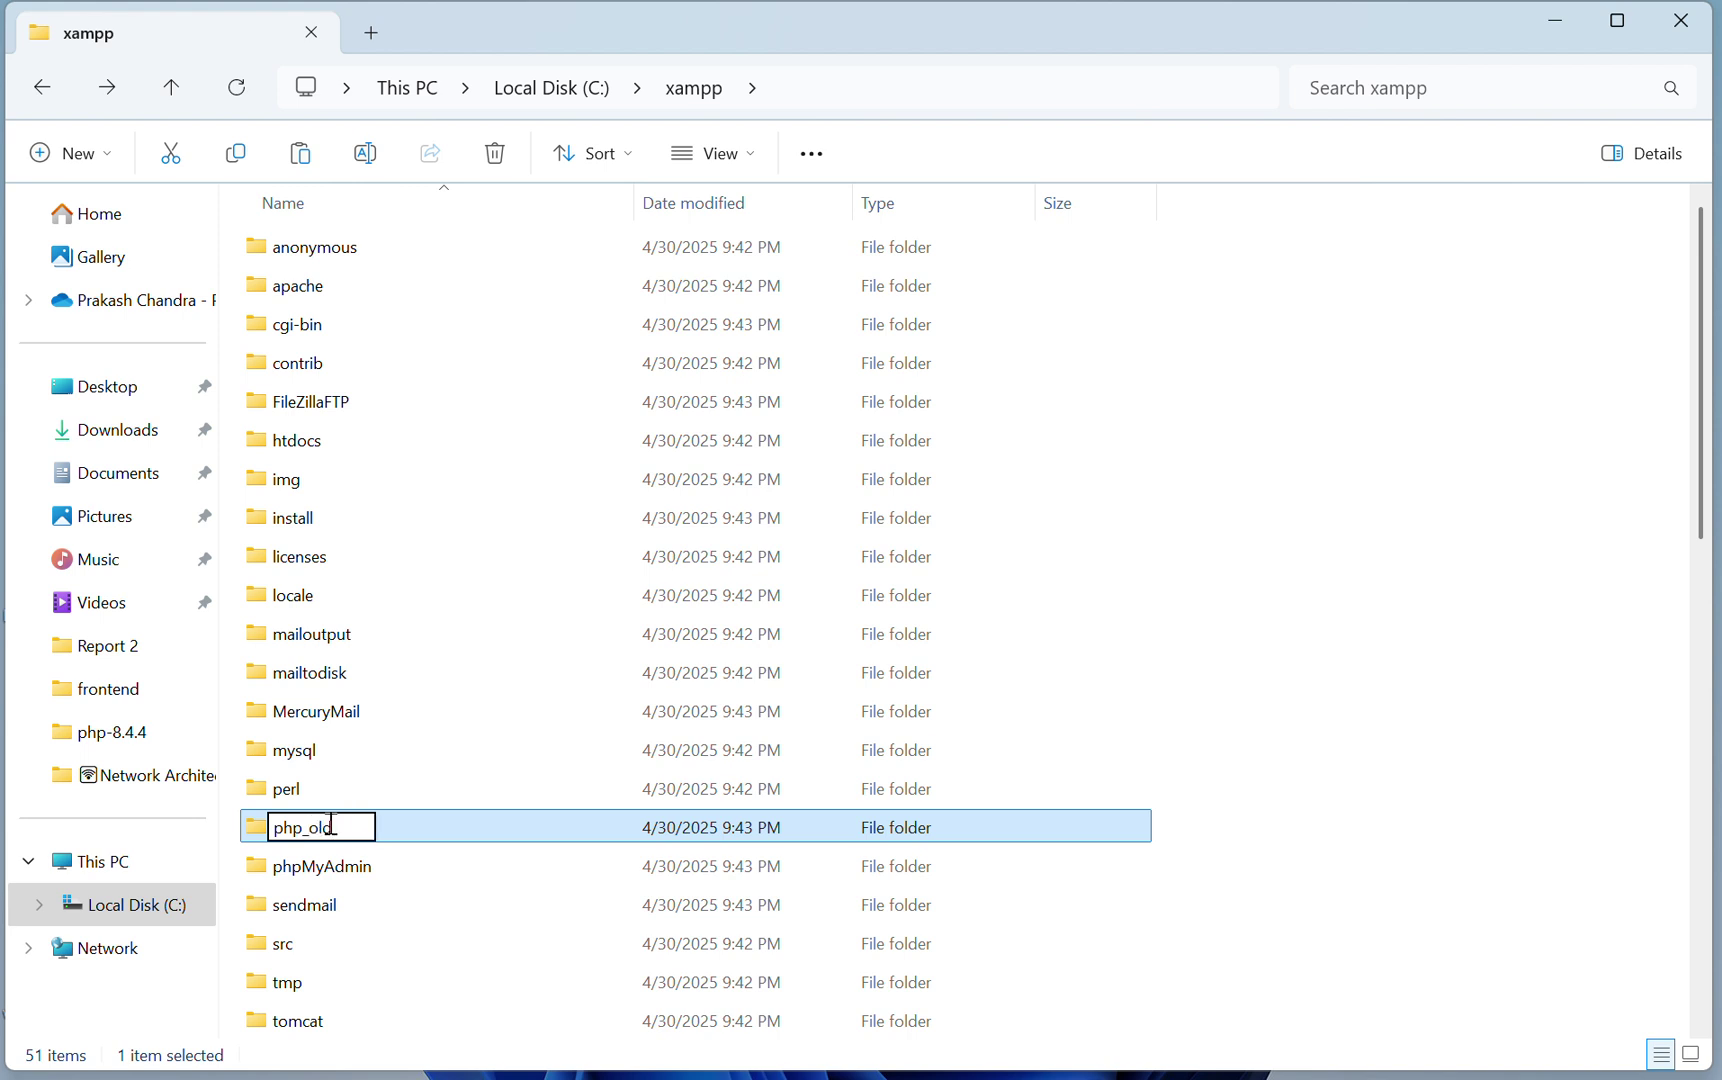
key(Return)
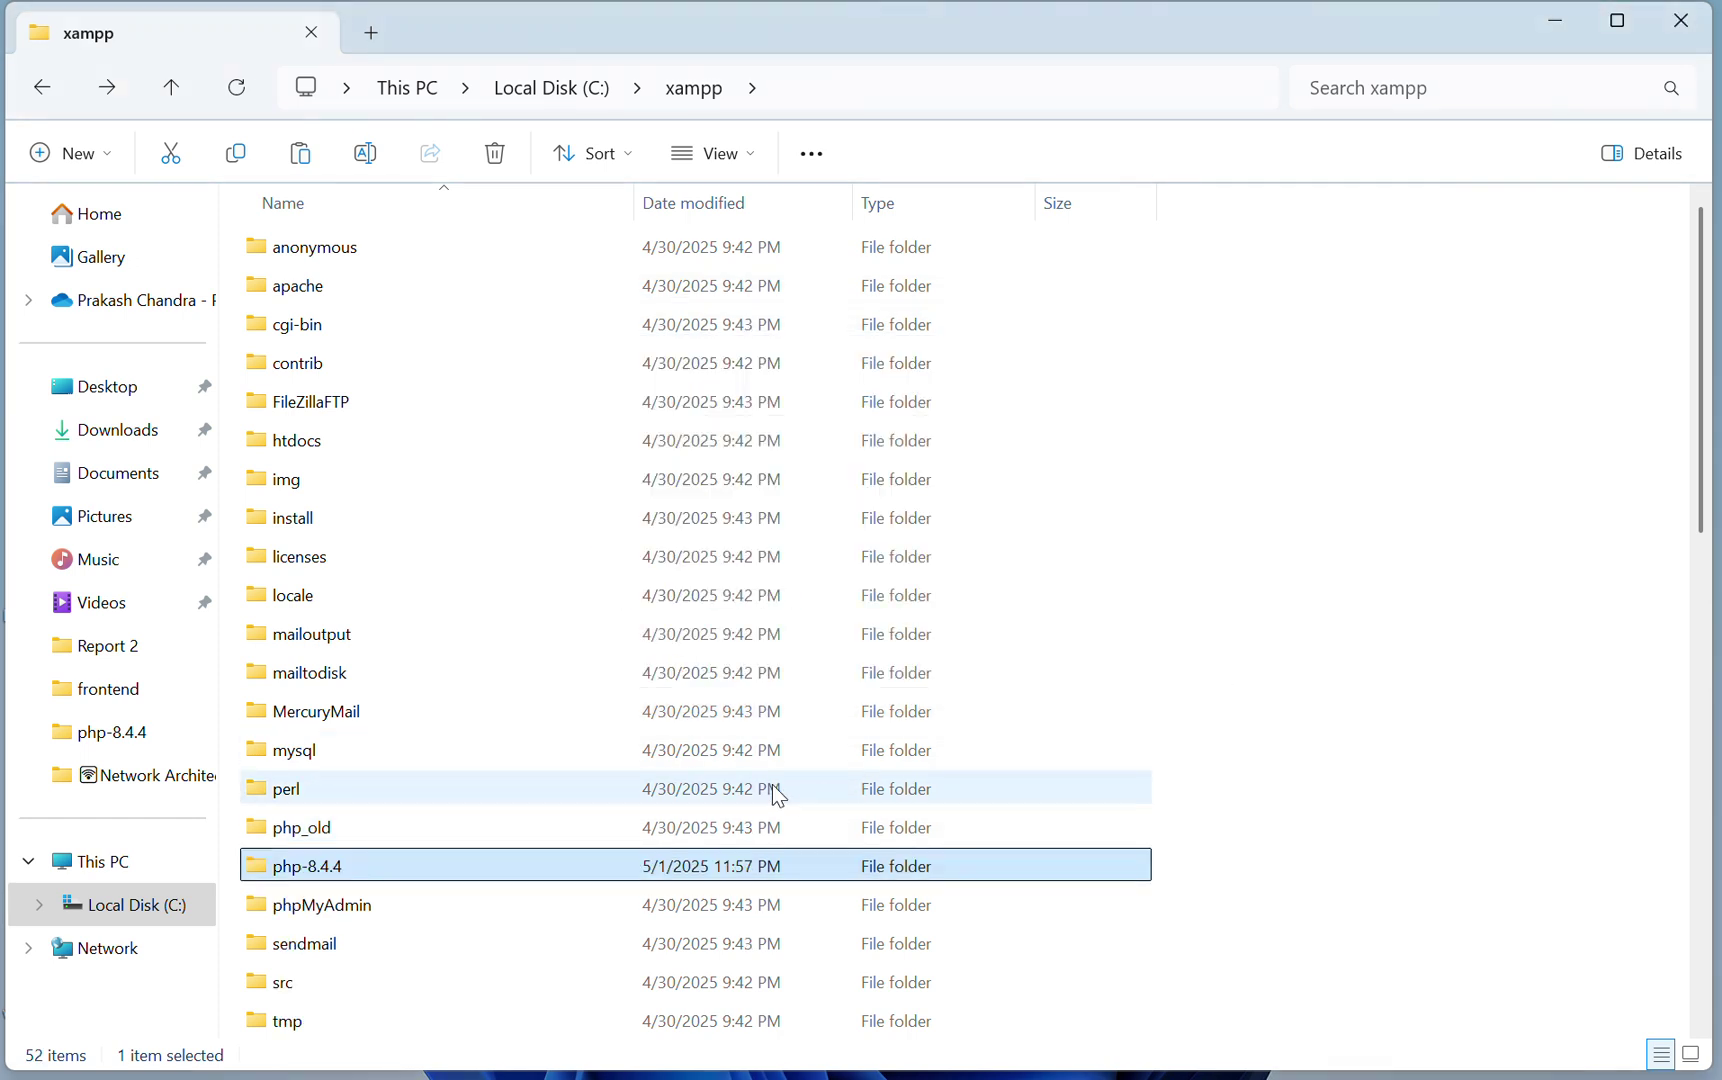
Rename the php-8.4.4 folder to php
right_click(412, 870)
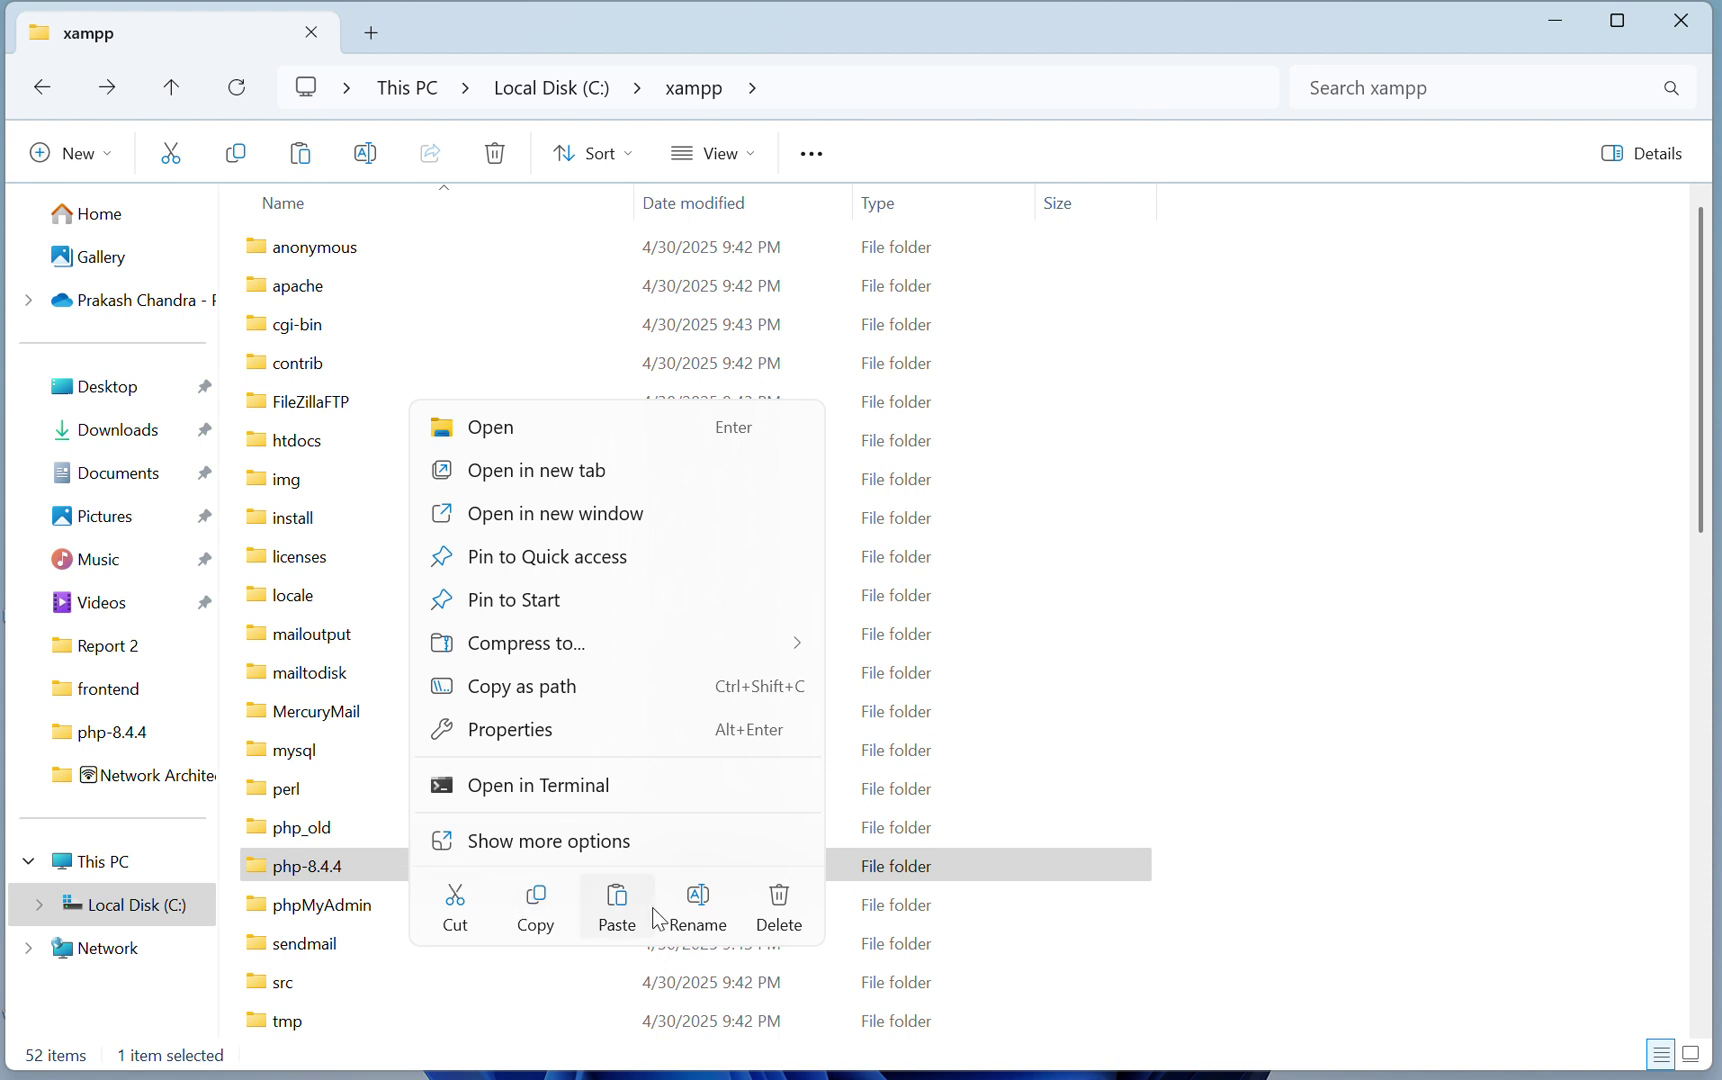
click(688, 912)
click(375, 868)
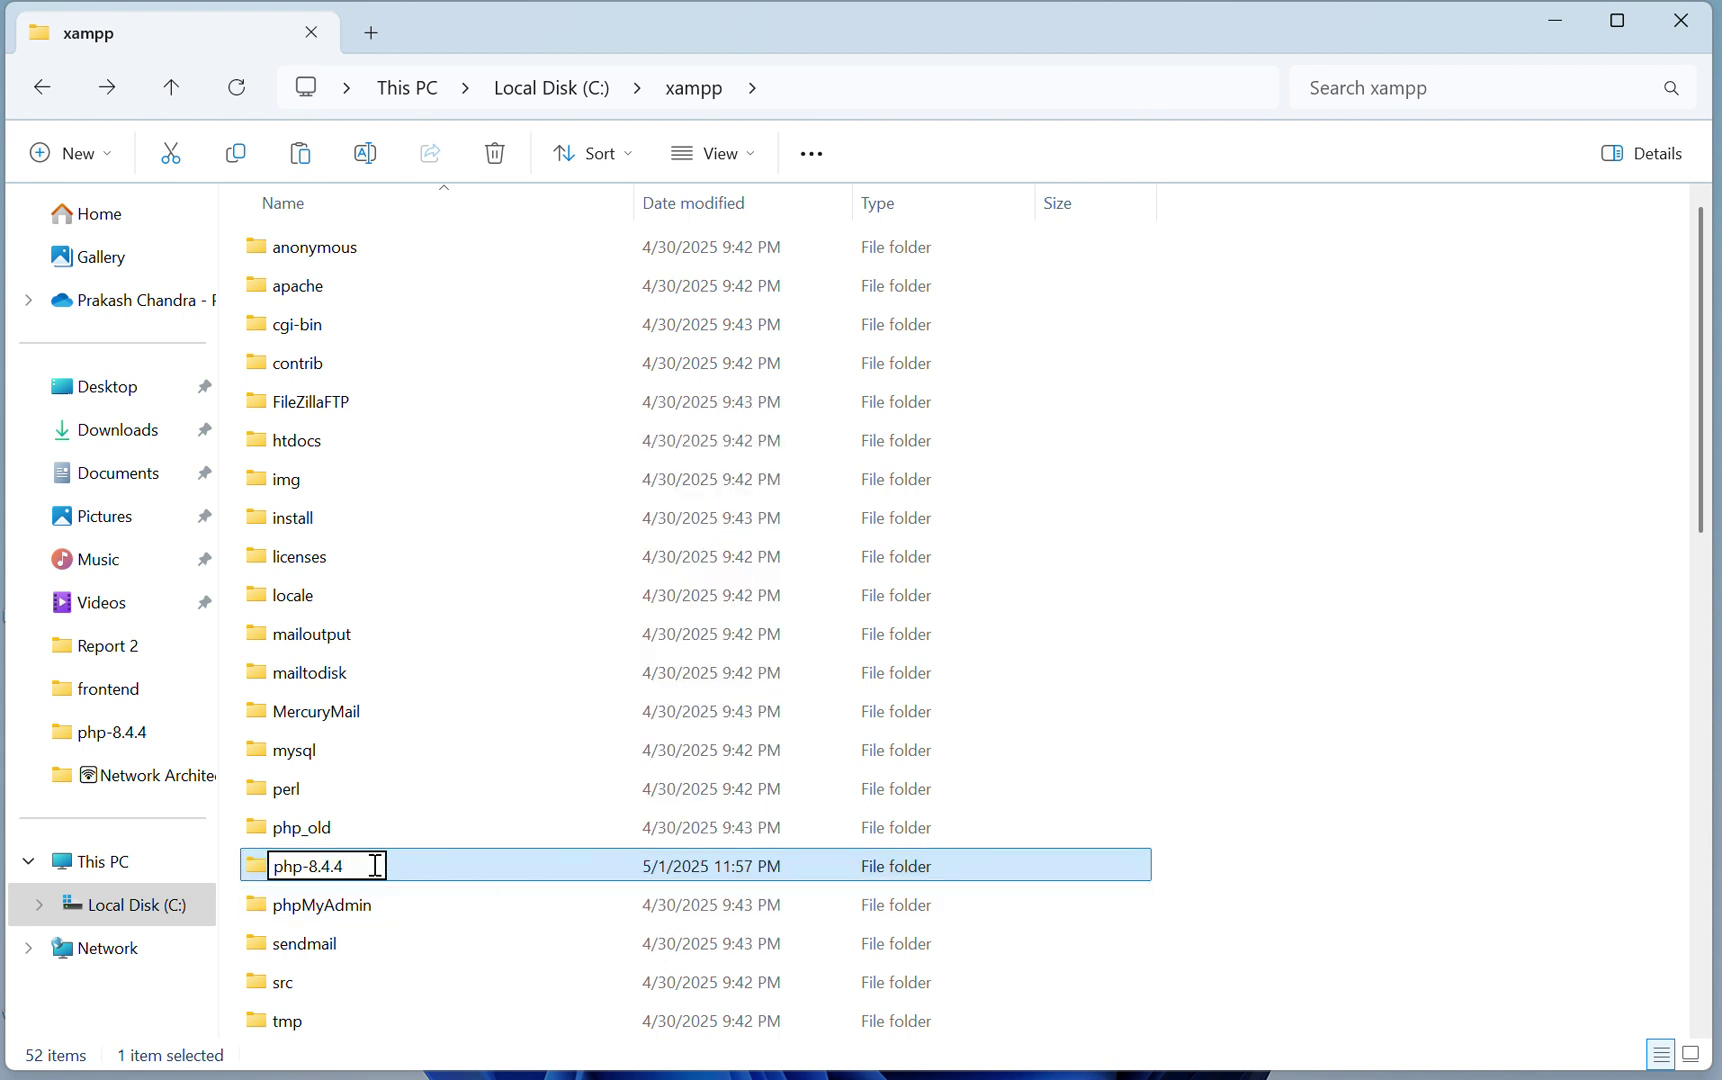
key(BackSpace)
key(BackSpace)
key(BackSpace)
key(BackSpace)
key(BackSpace)
key(BackSpace)
key(Return)
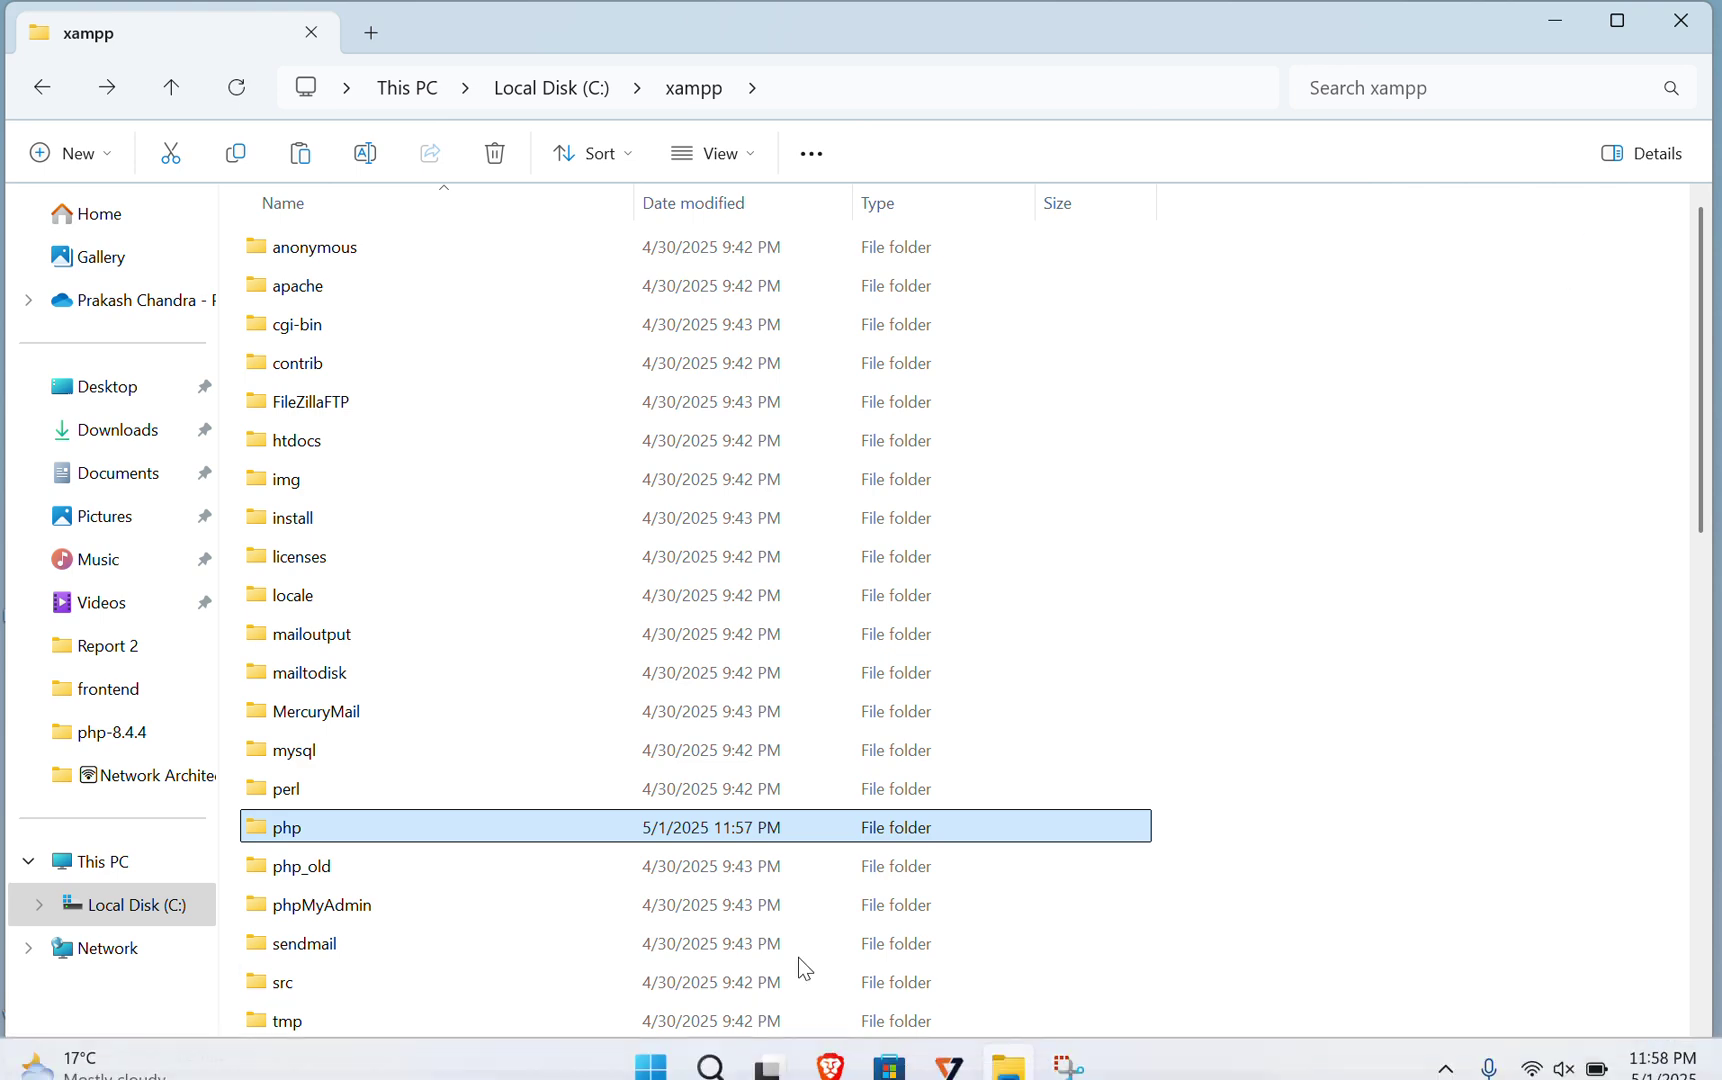
Relaunch XAMPP Control Panel, confirm its shell's php -v shows 8.4.4, then close the shell
click(724, 1050)
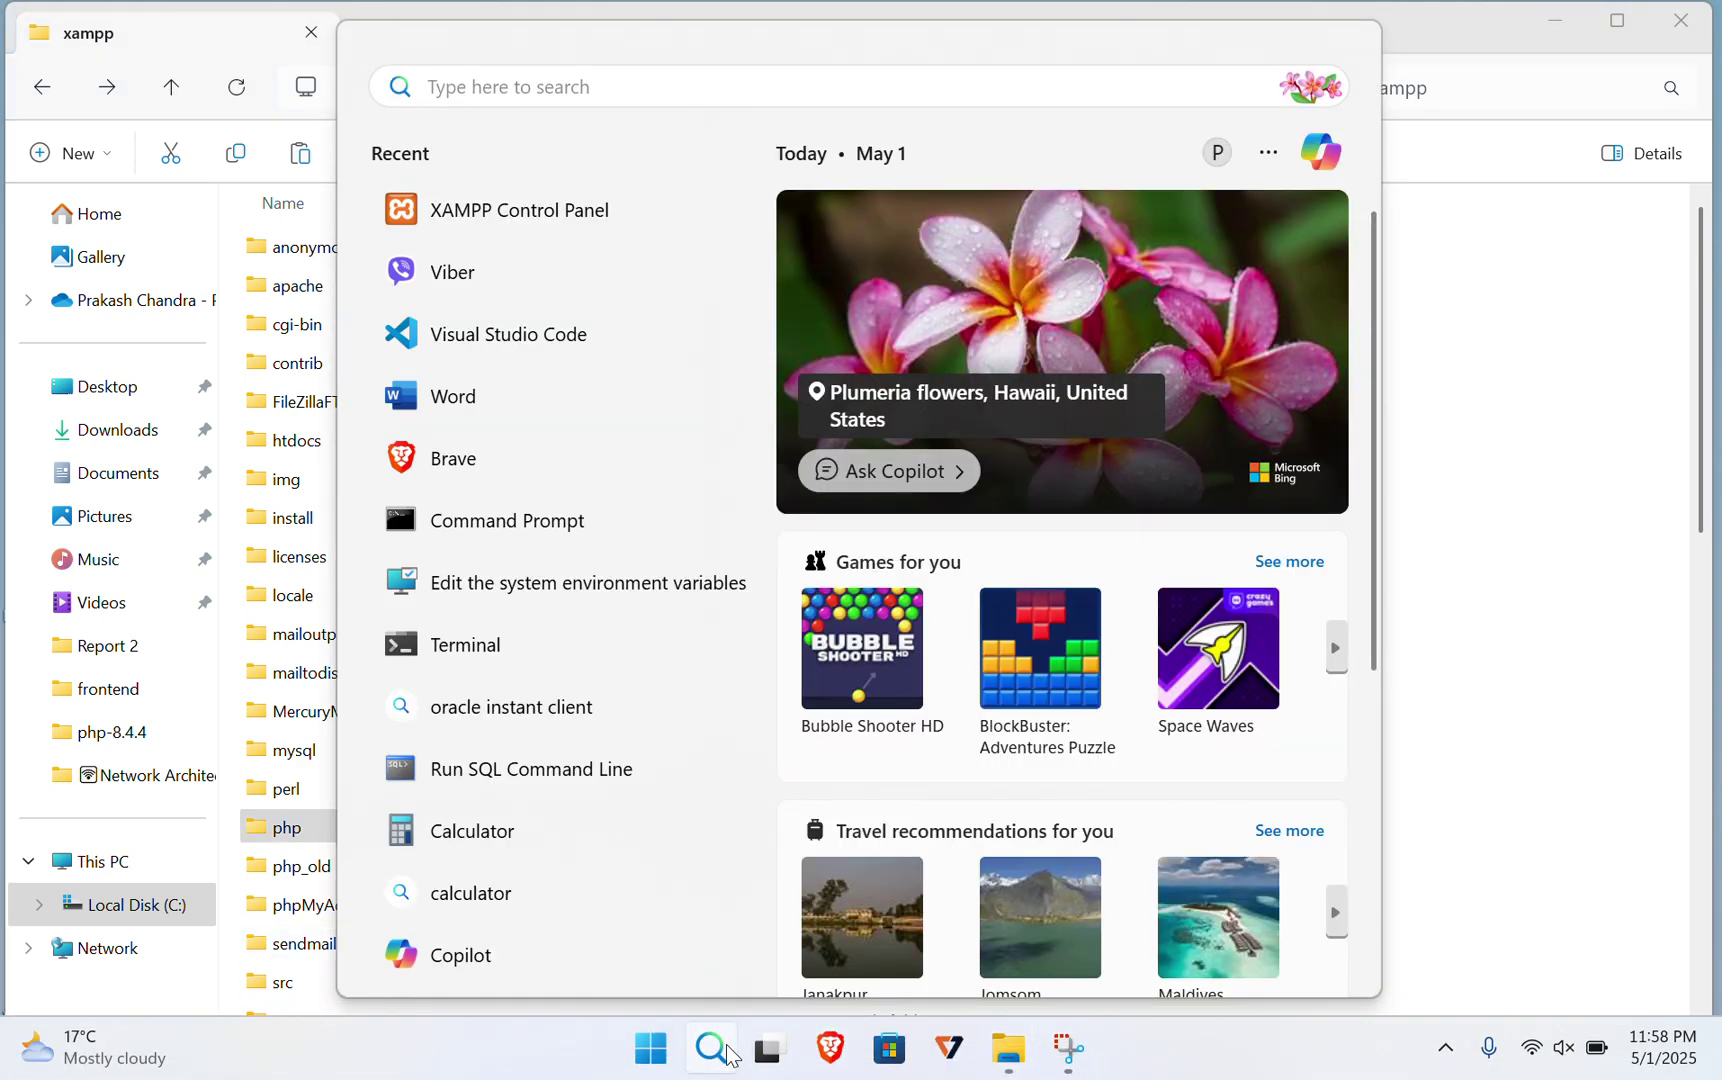
text(xampp)
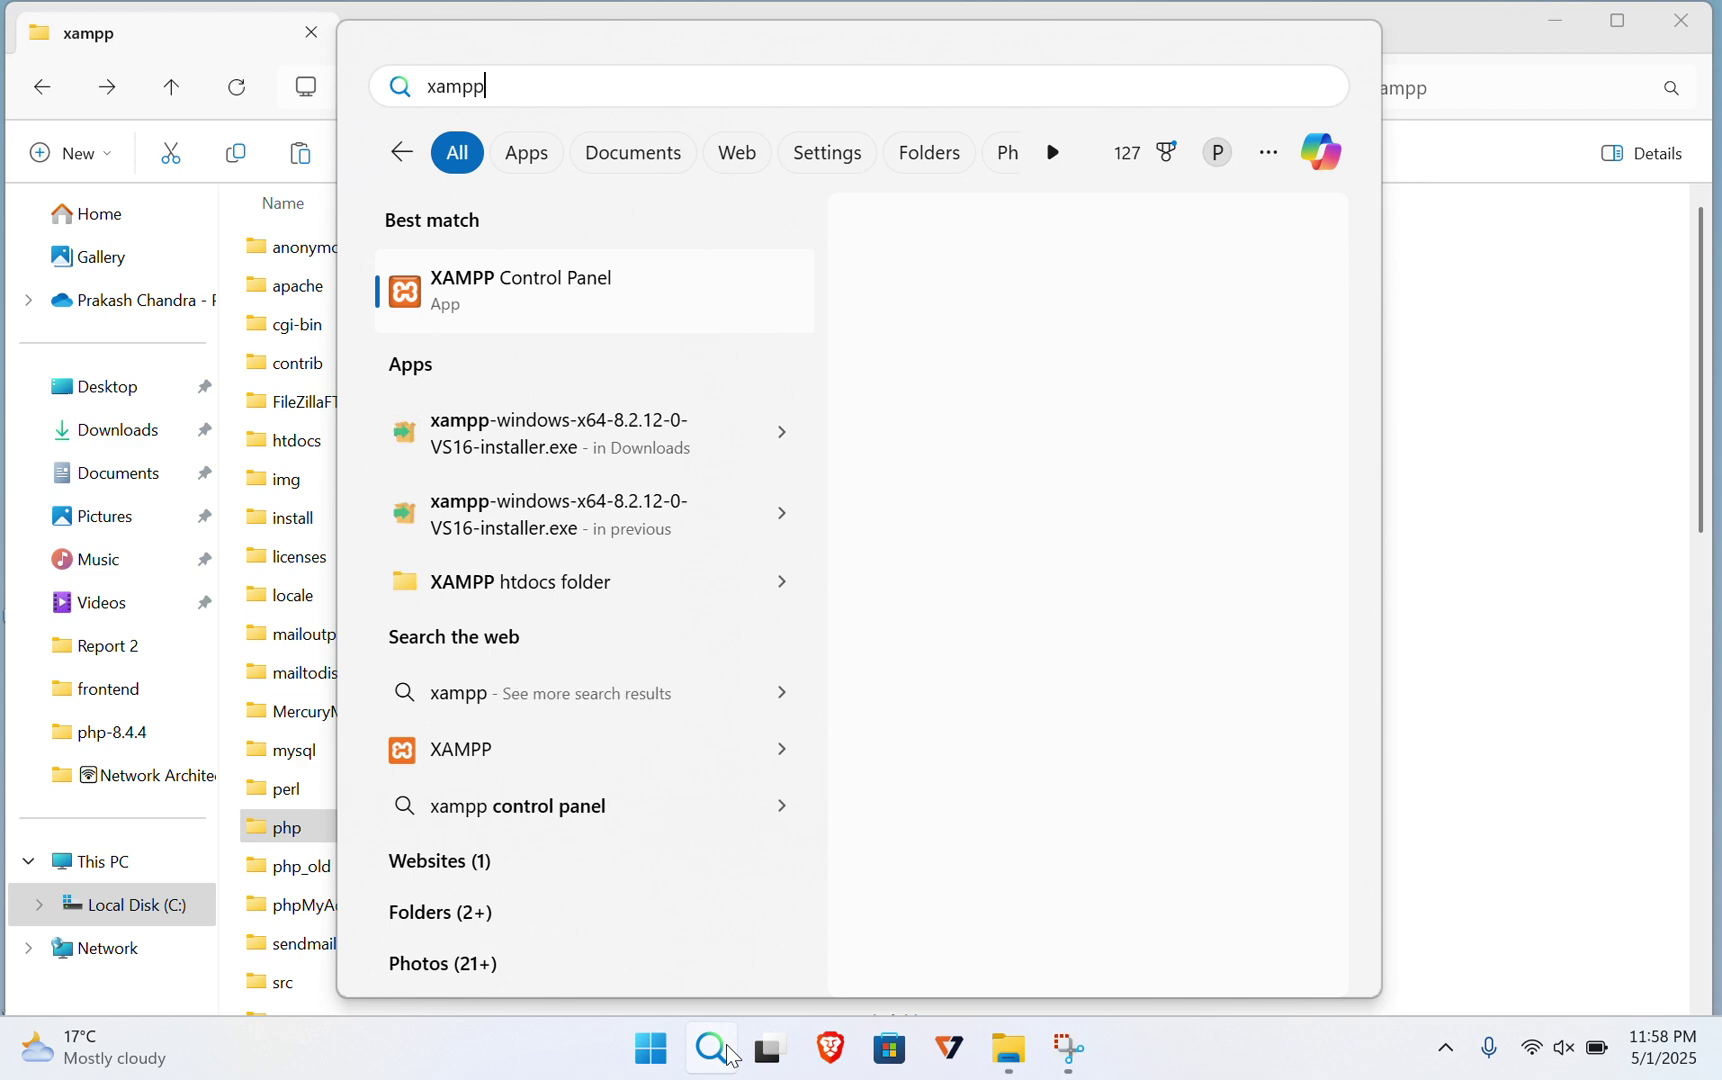
key(Return)
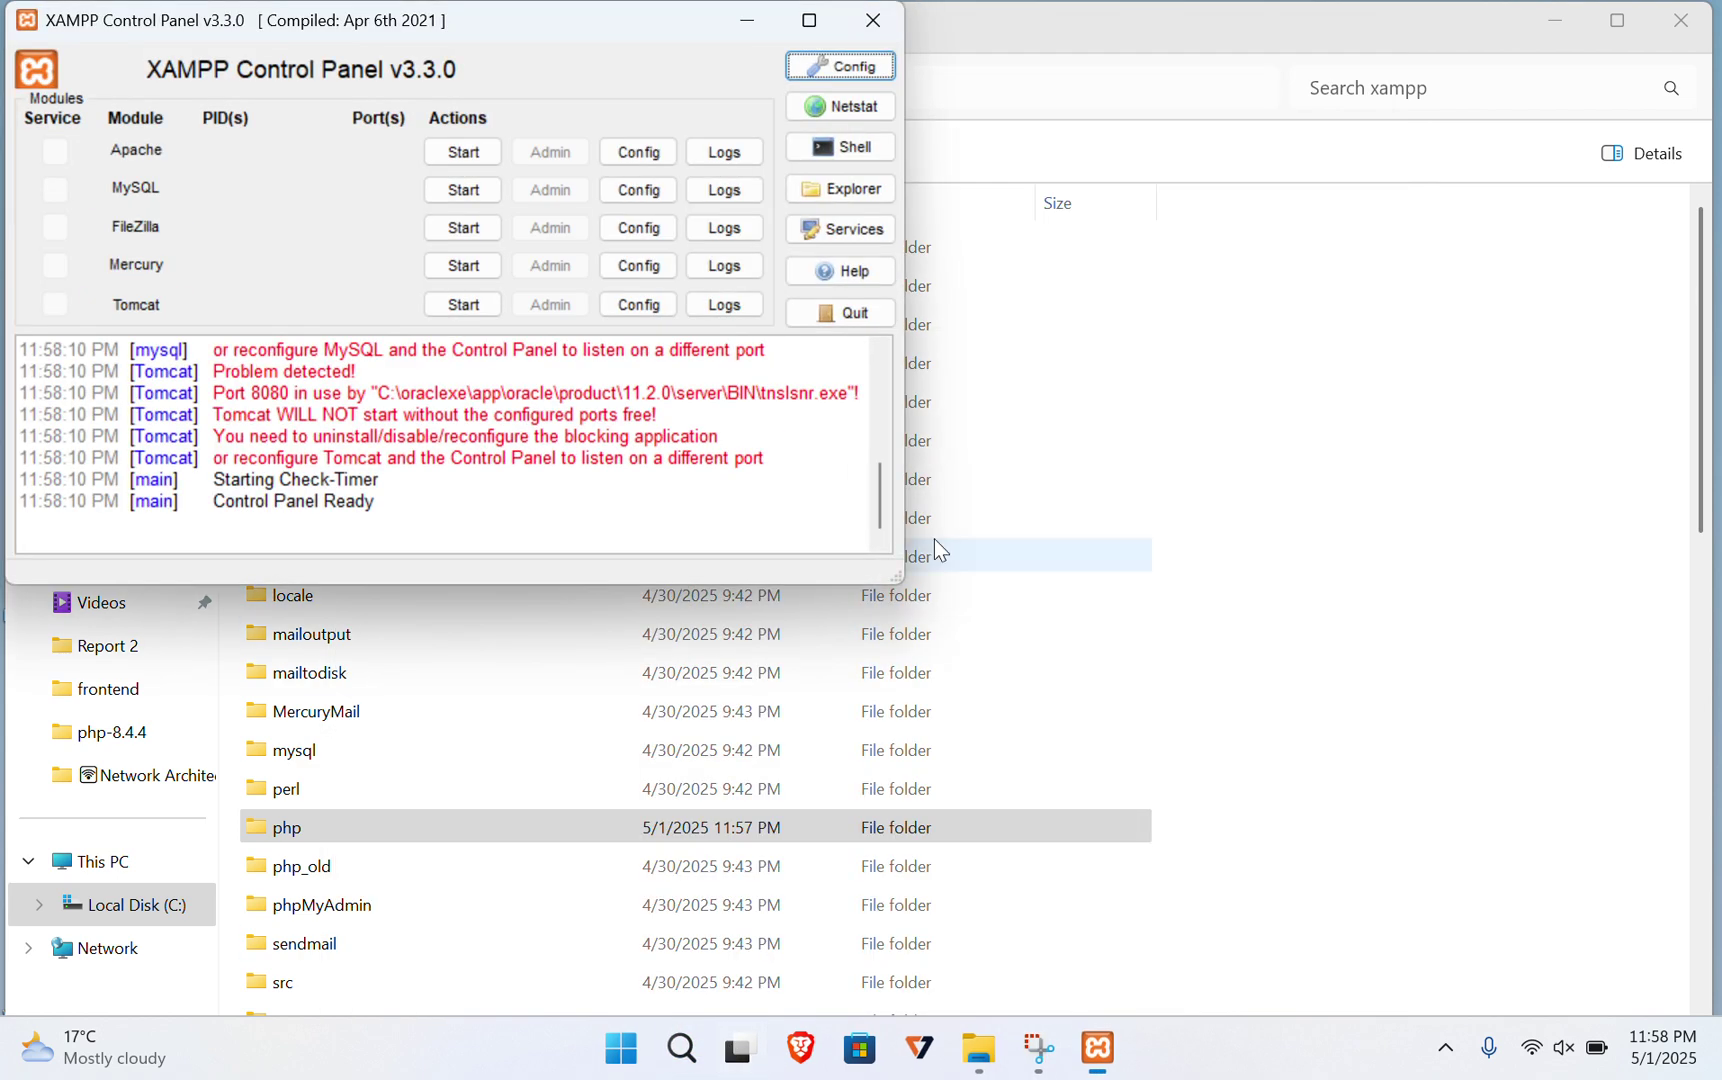
click(817, 152)
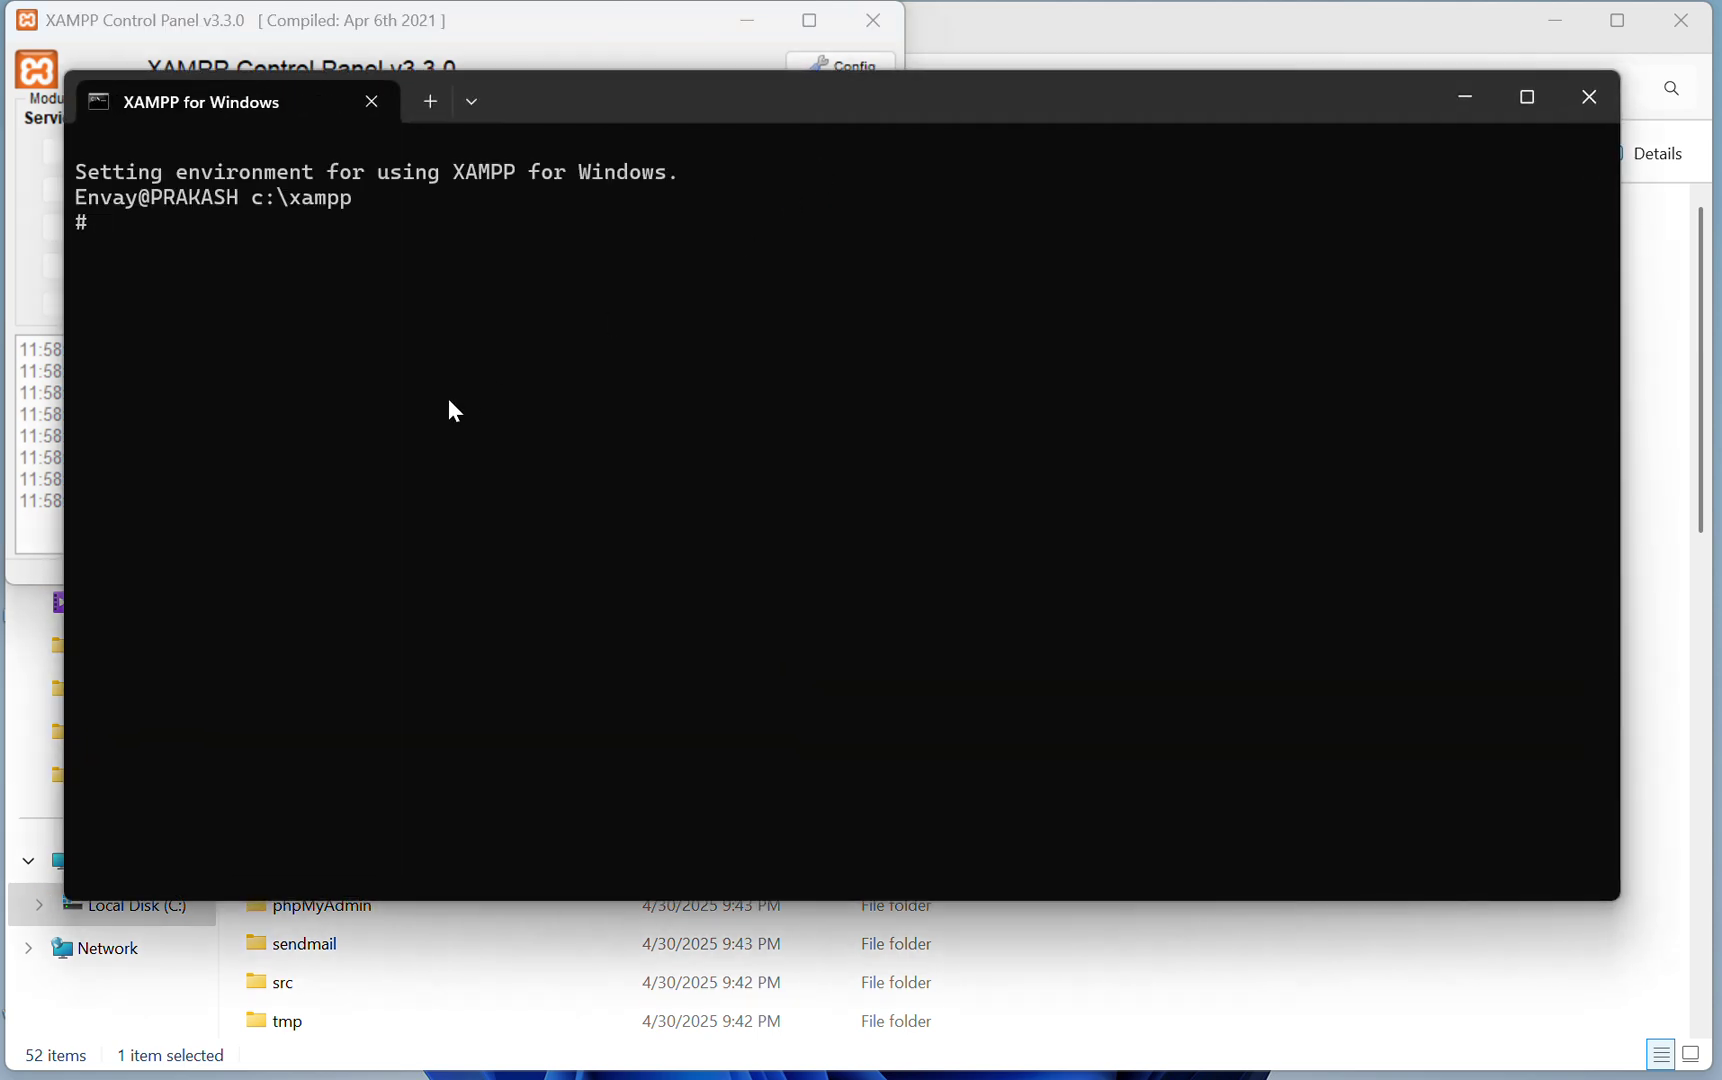
text(php)
text( -v)
key(Return)
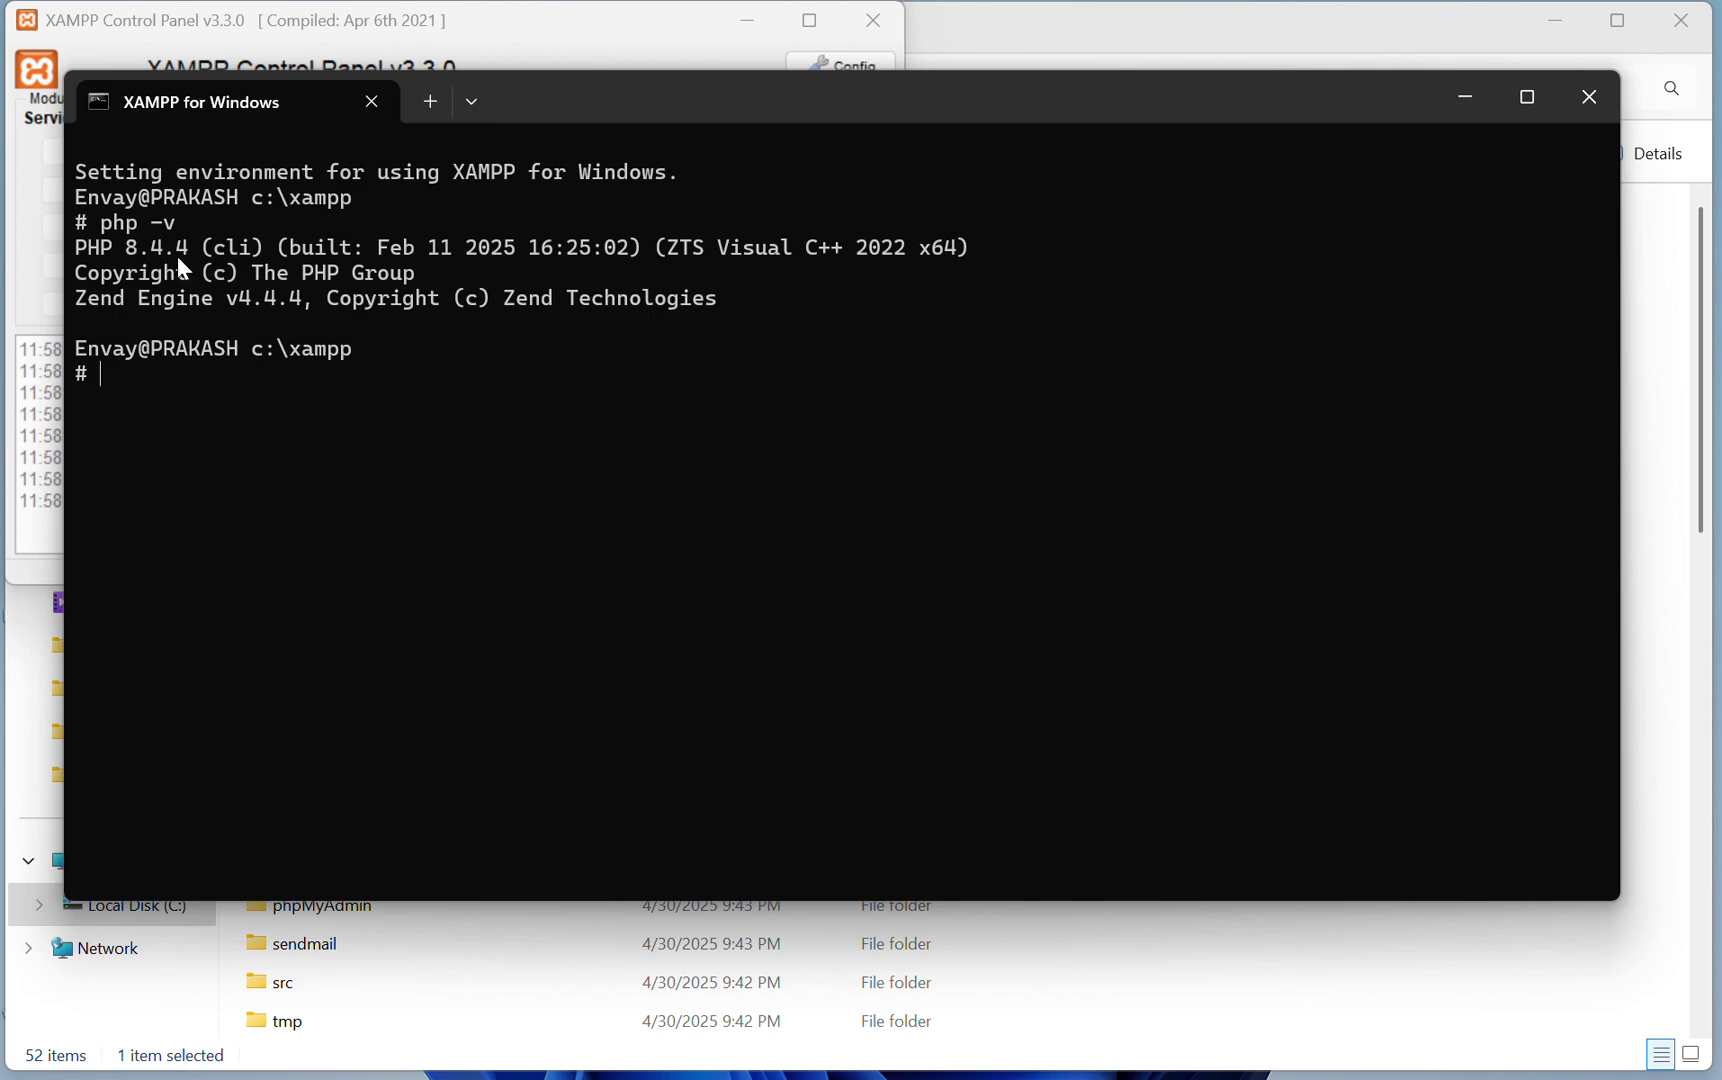
click(1591, 106)
mouse_move(679, 1070)
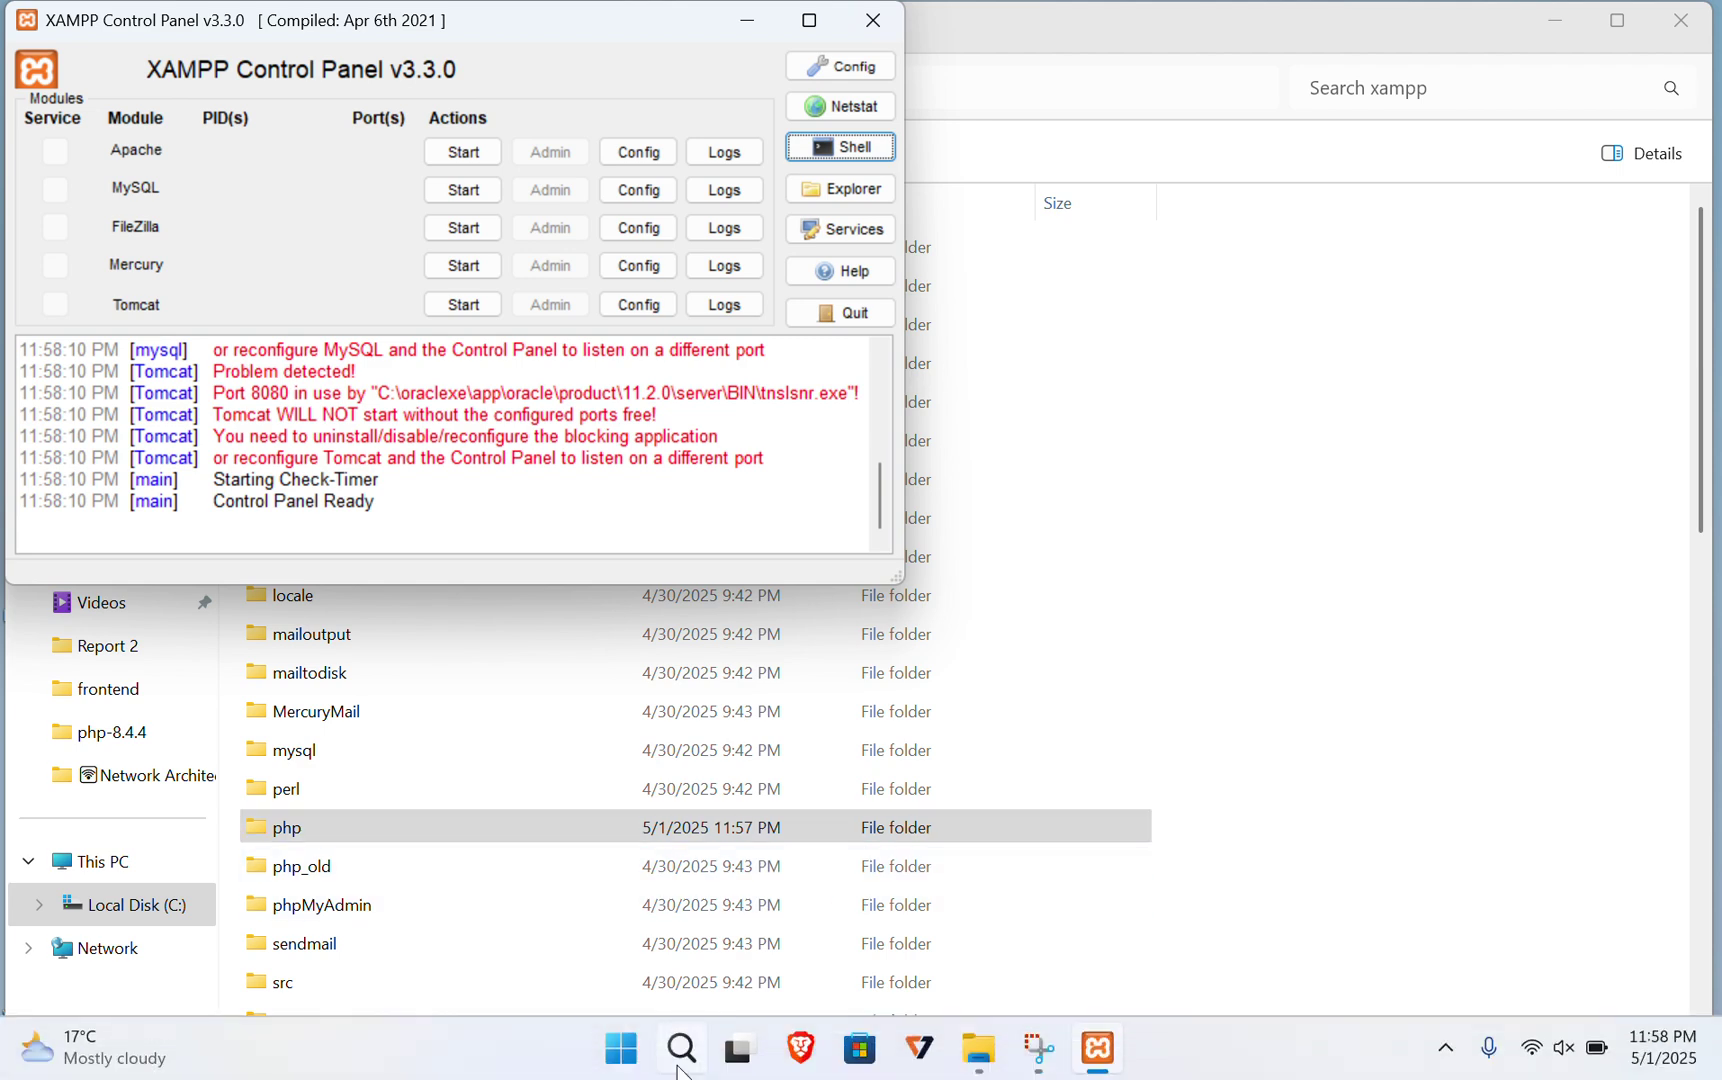
click(680, 1062)
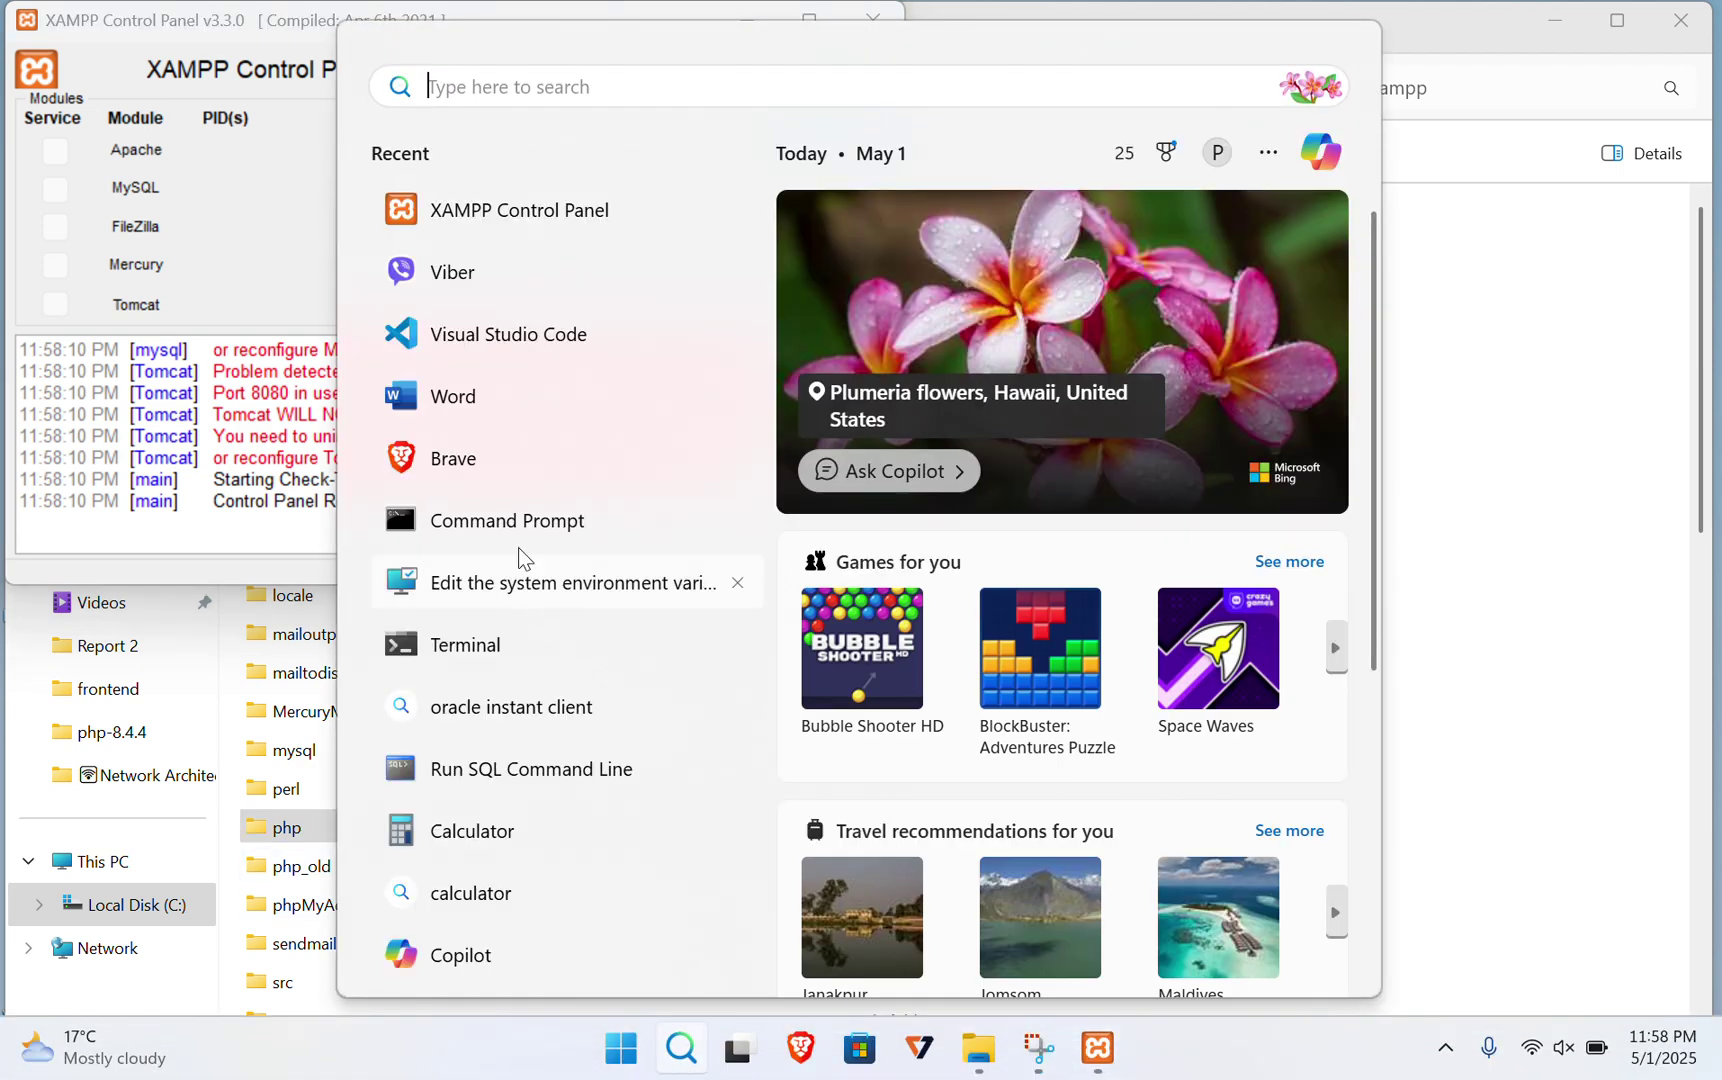
click(511, 524)
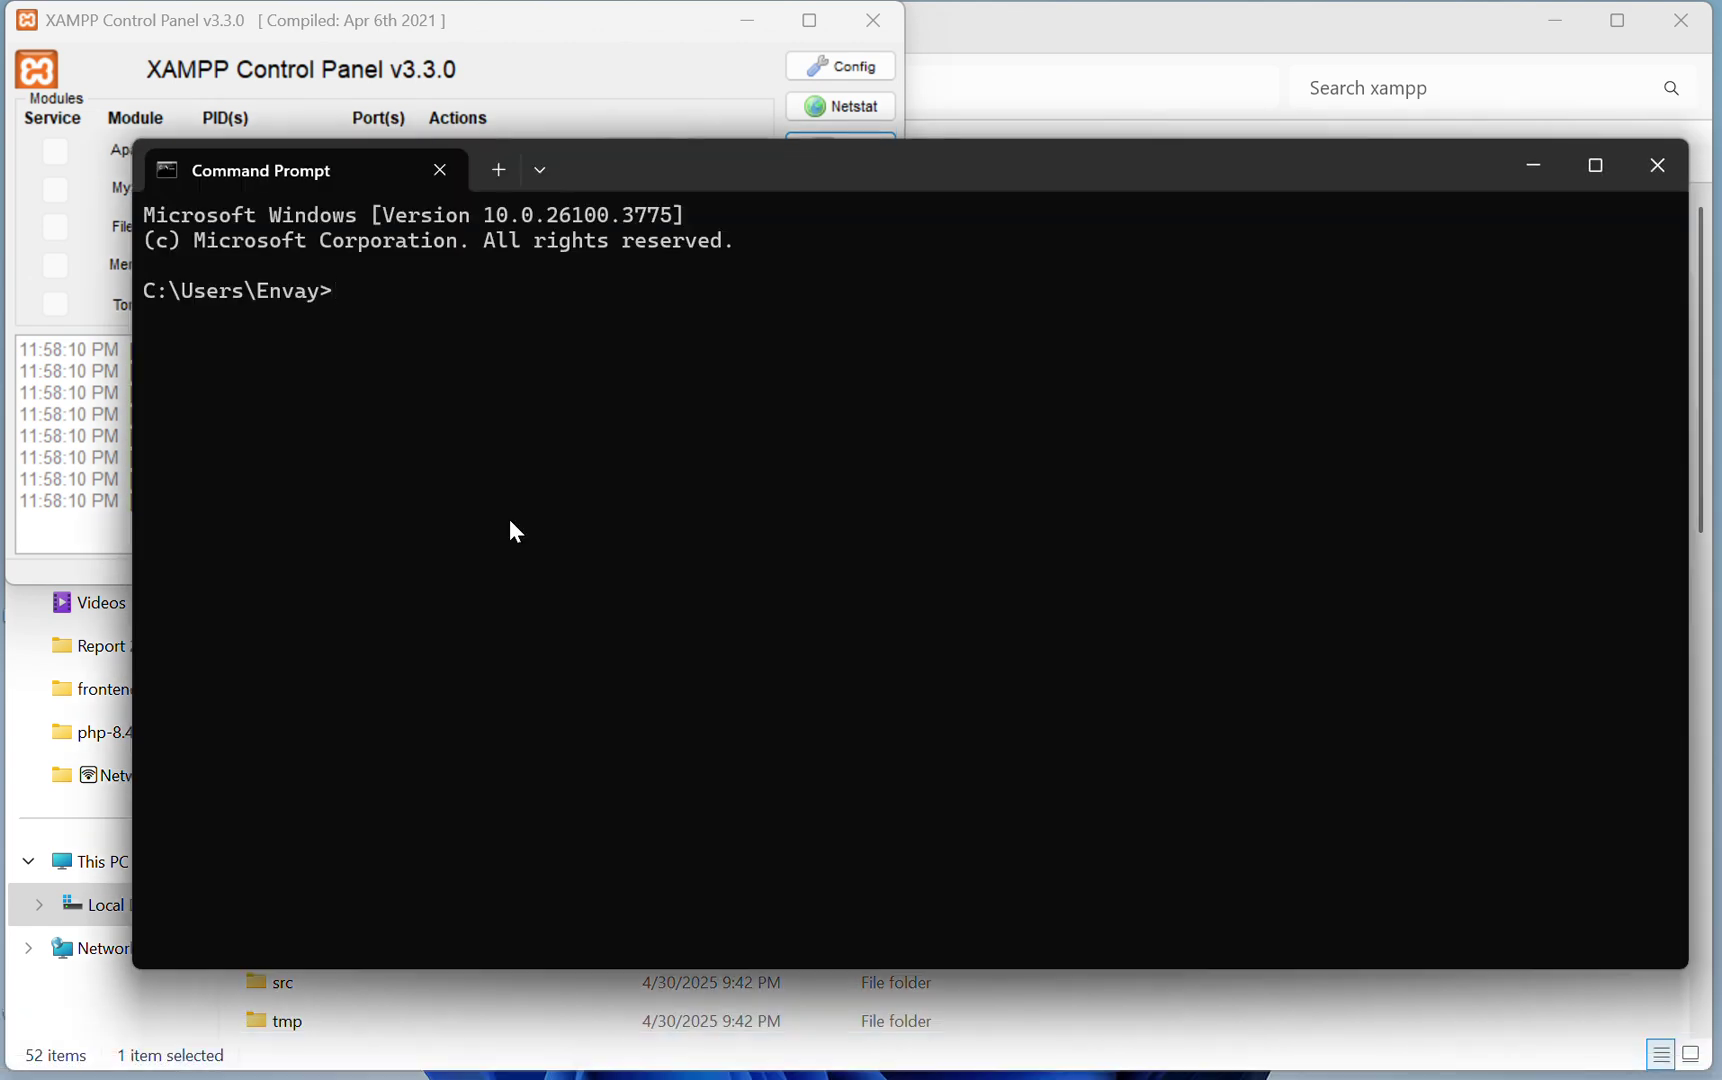
text(php -)
text(v)
key(Return)
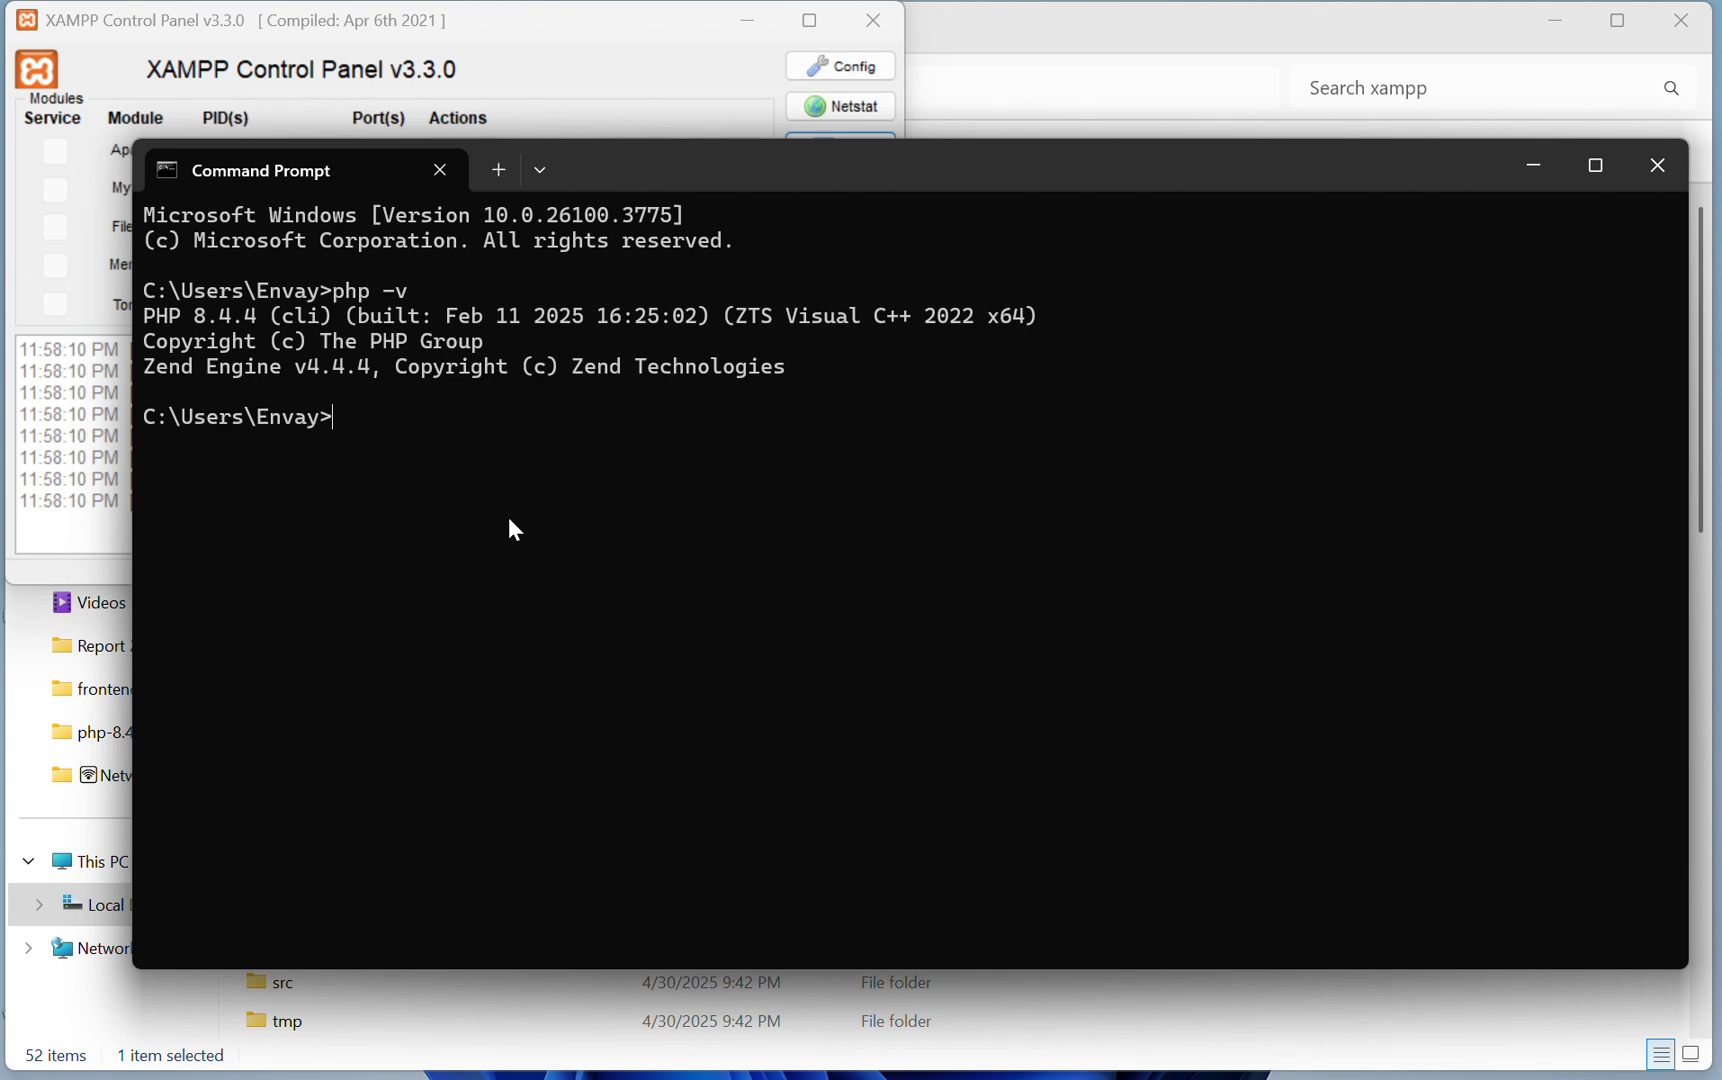
click(1659, 168)
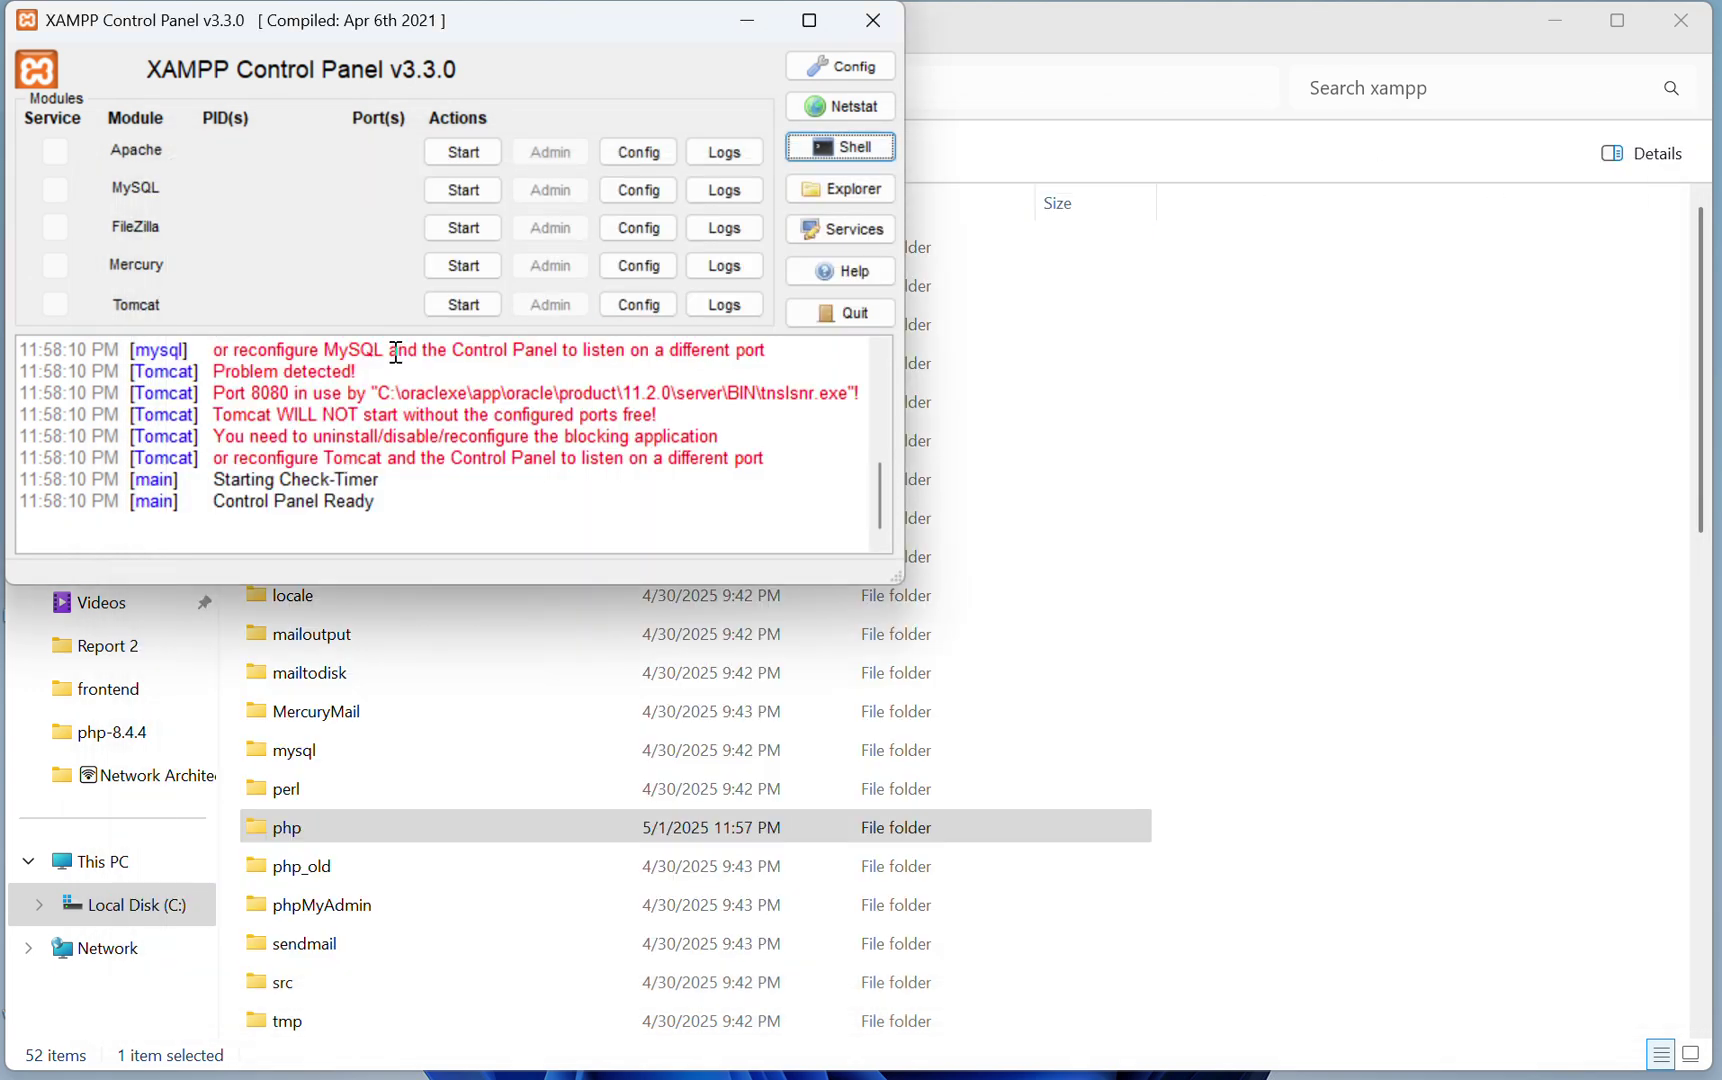
Minimize File Explorer and drag XAMPP Control Panel toward the screen centre
click(1563, 28)
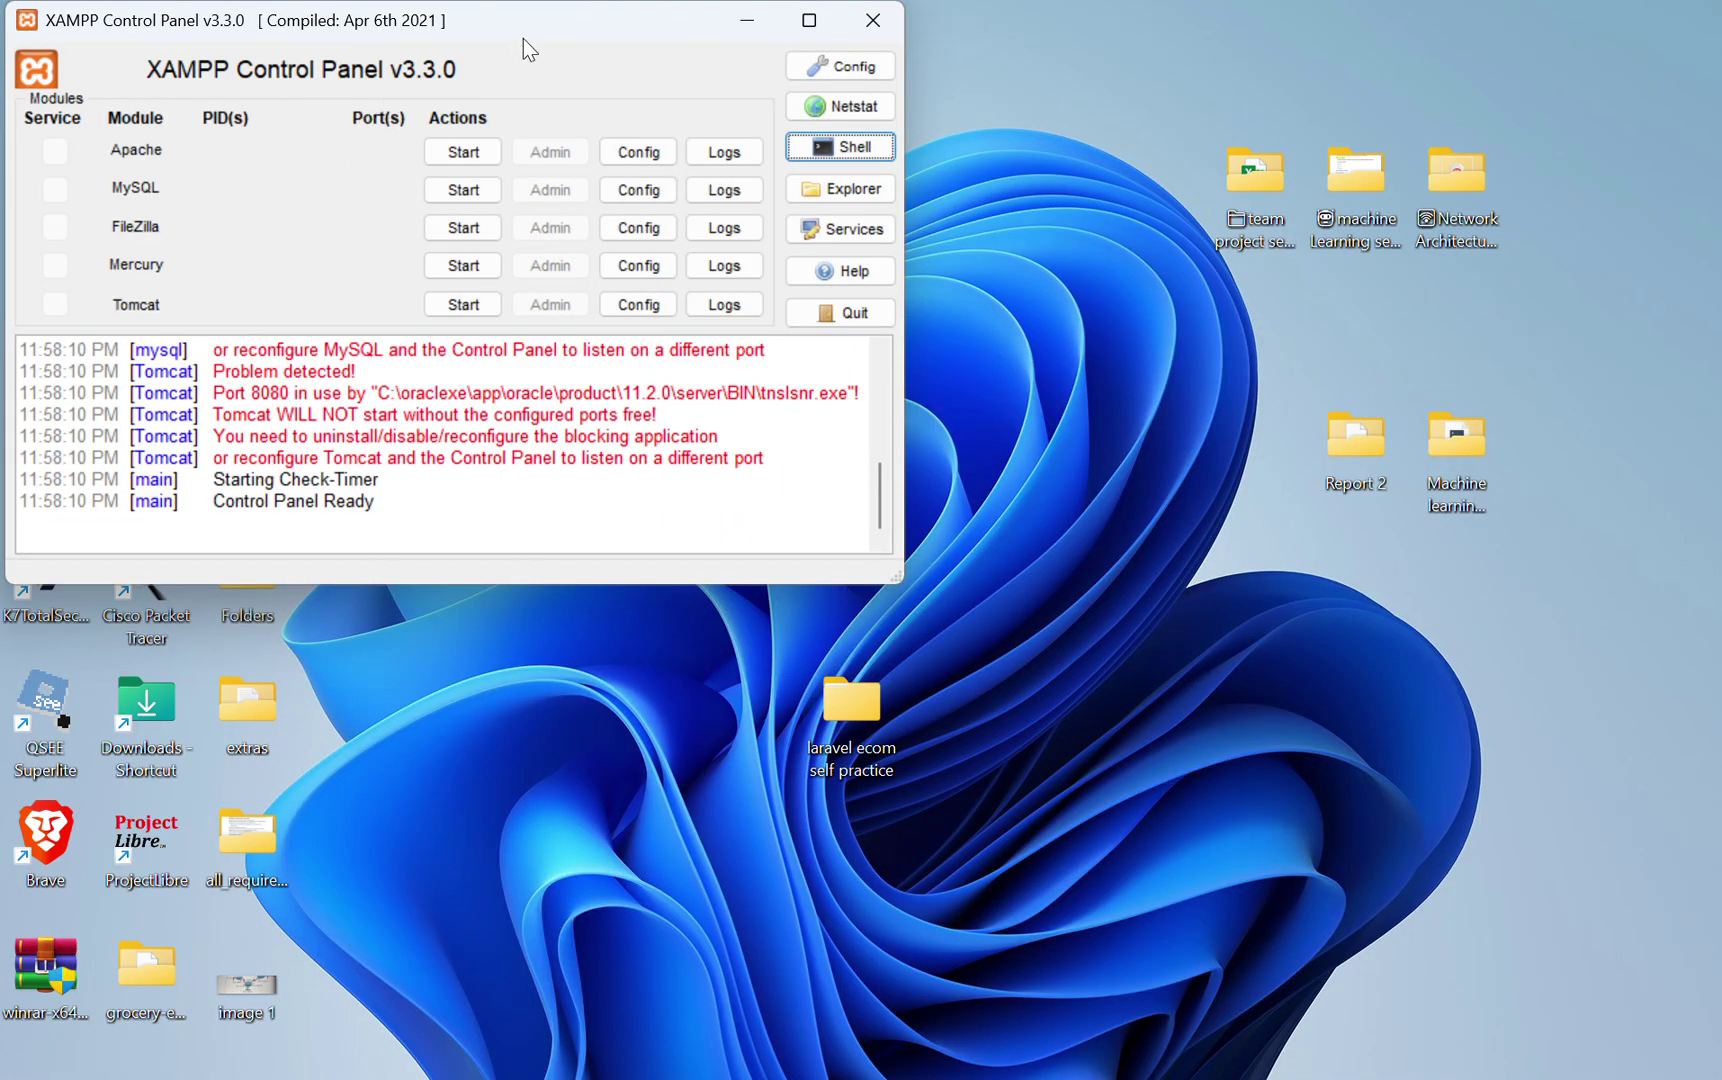
drag(523, 38, 701, 236)
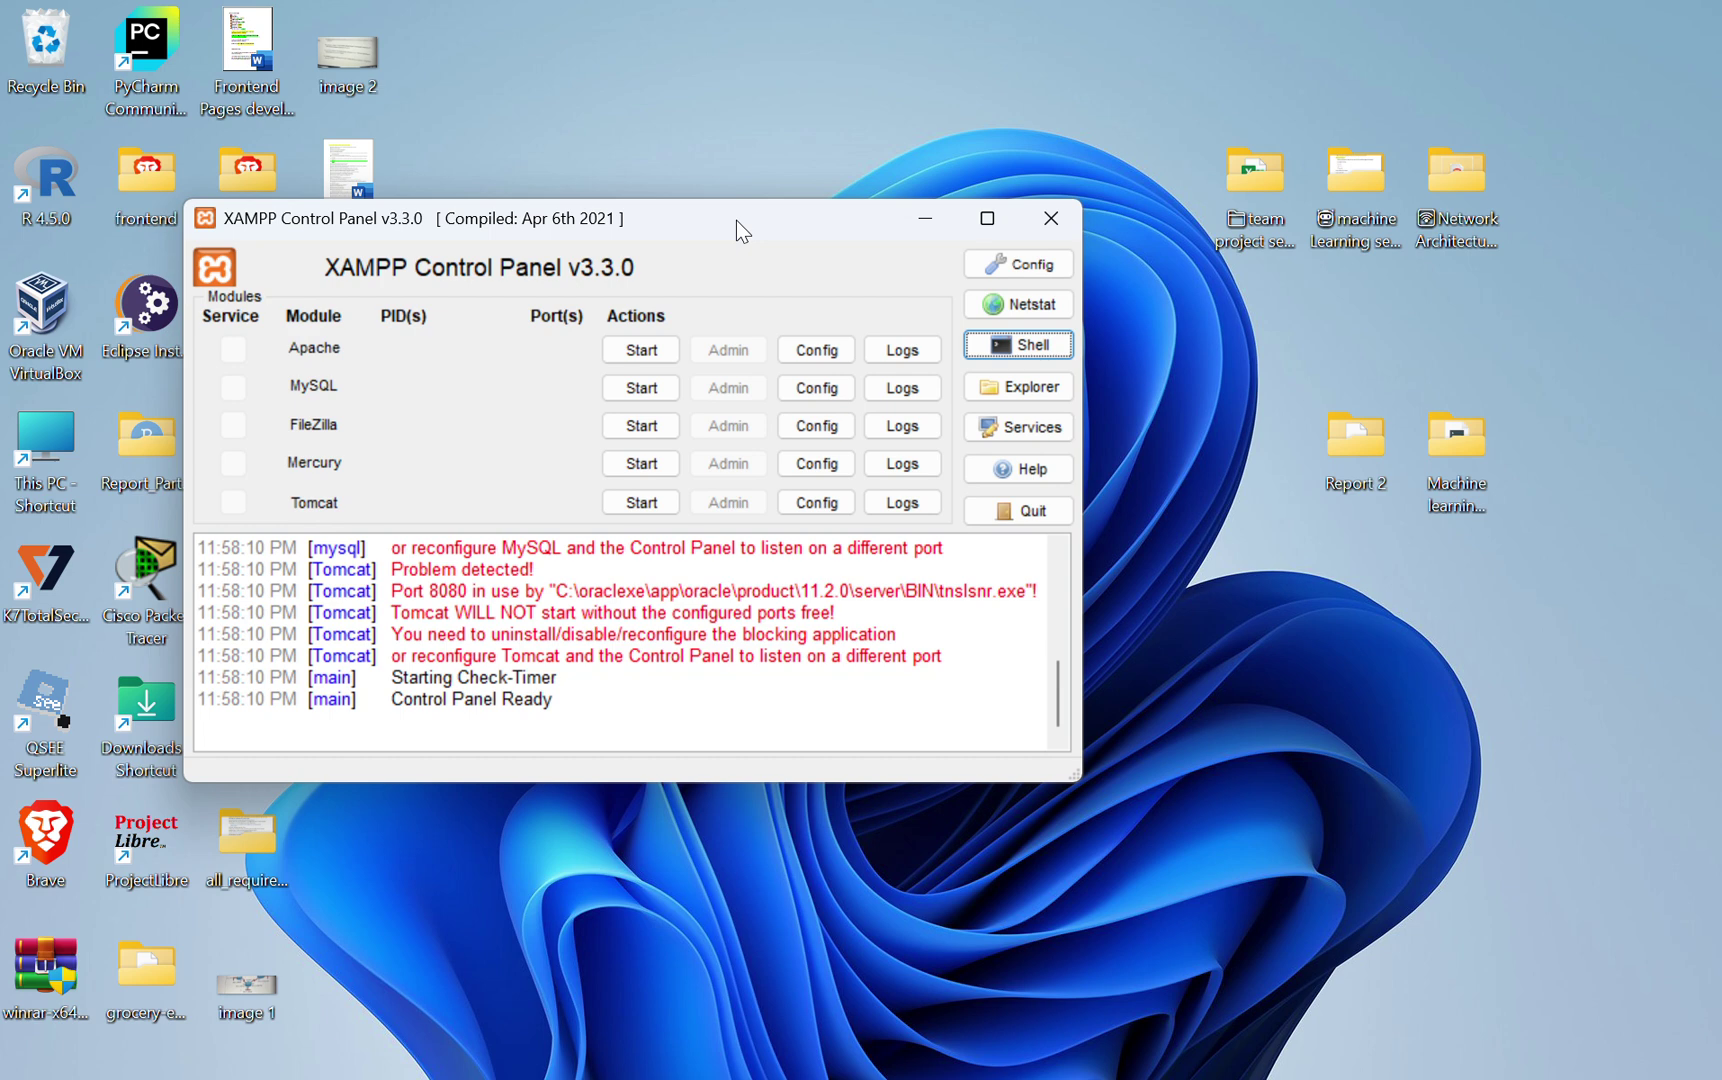
drag(716, 217, 808, 292)
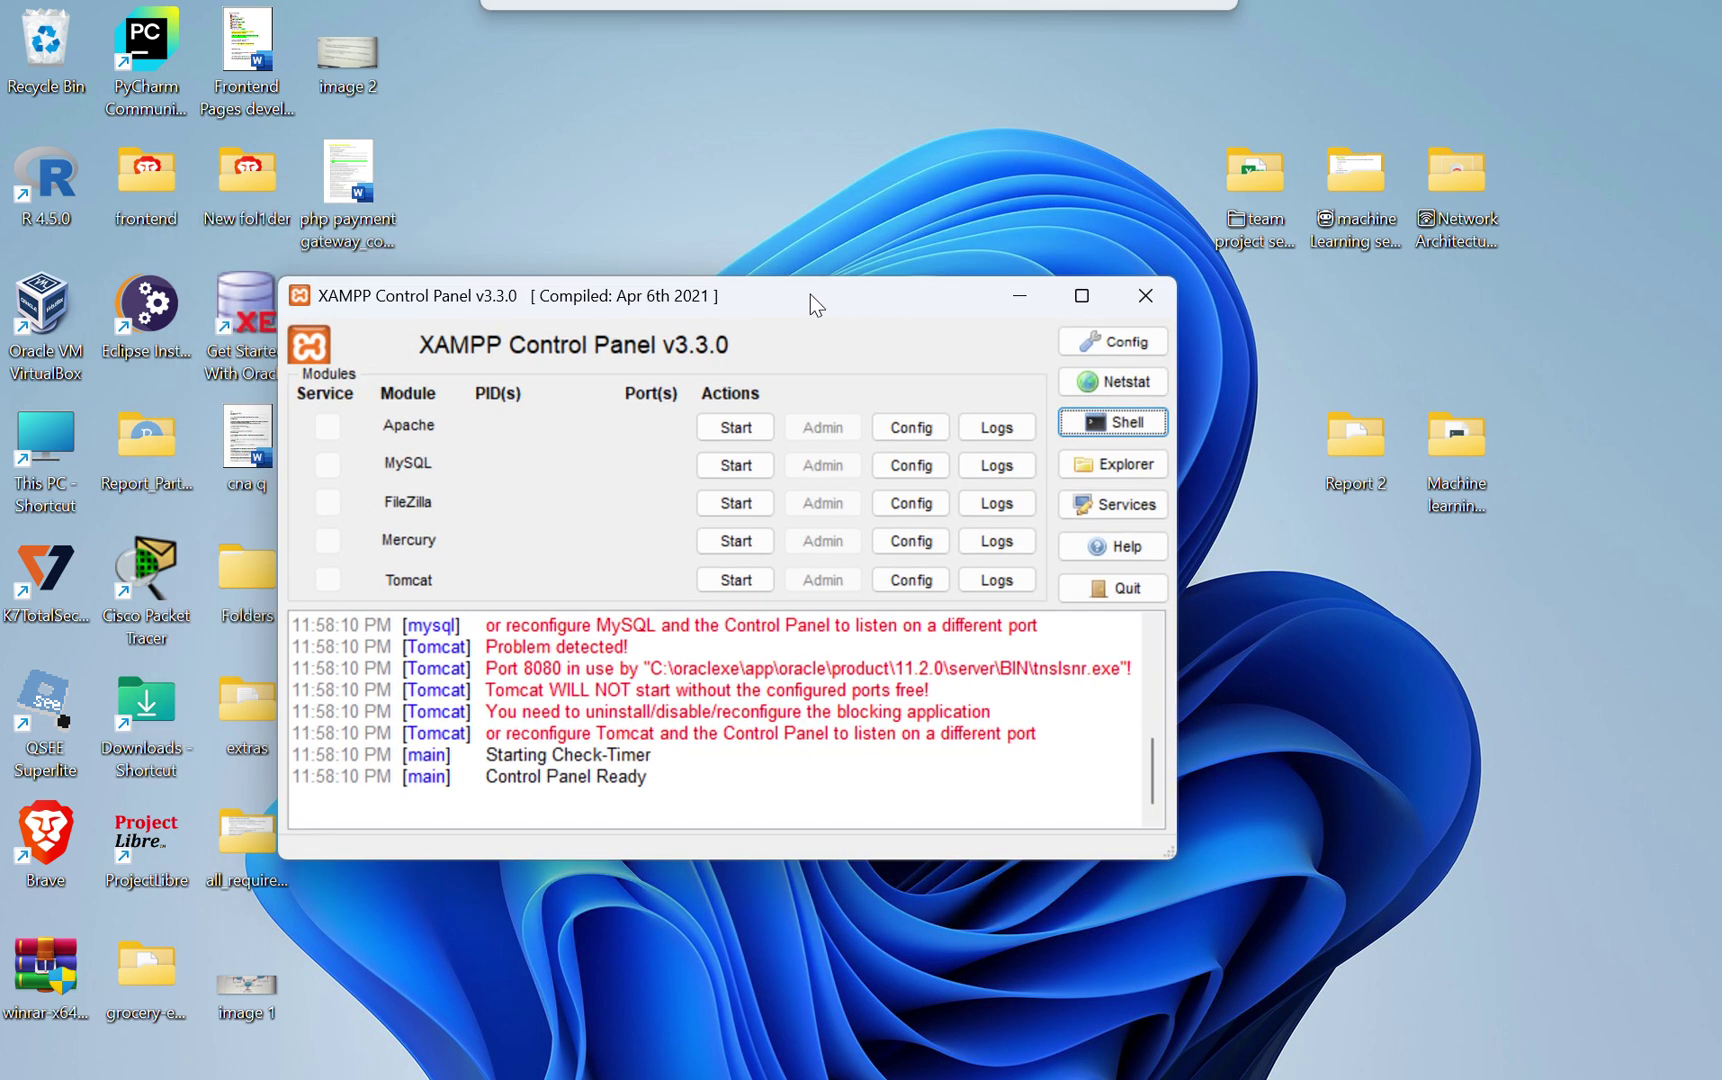